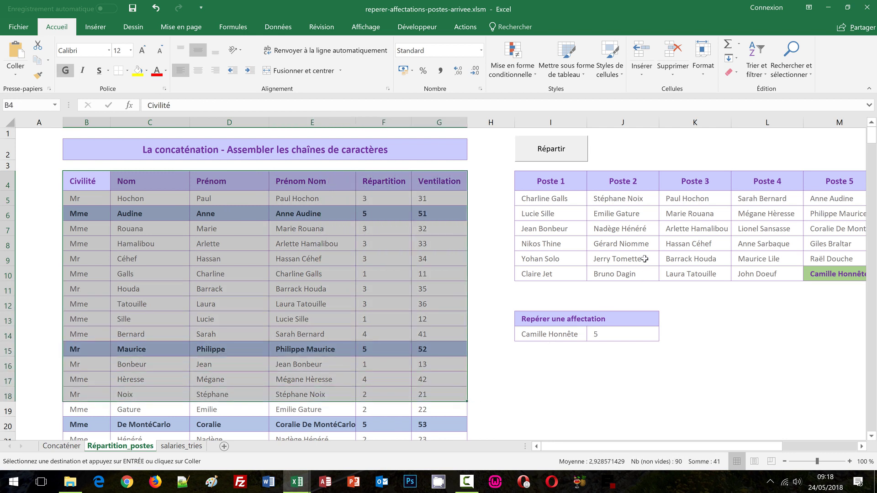
Redistribute the employees across the five posts by running the Répartir macro on the Répartition_postes sheet
{"action": "left_click_drag", "start_coordinate": [546, 187], "coordinate": [812, 269]}
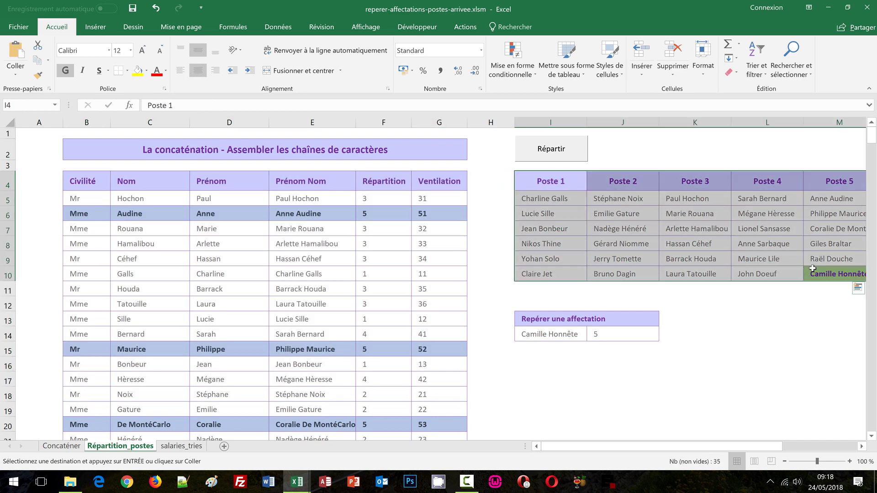
{"action": "left_click", "coordinate": [728, 320]}
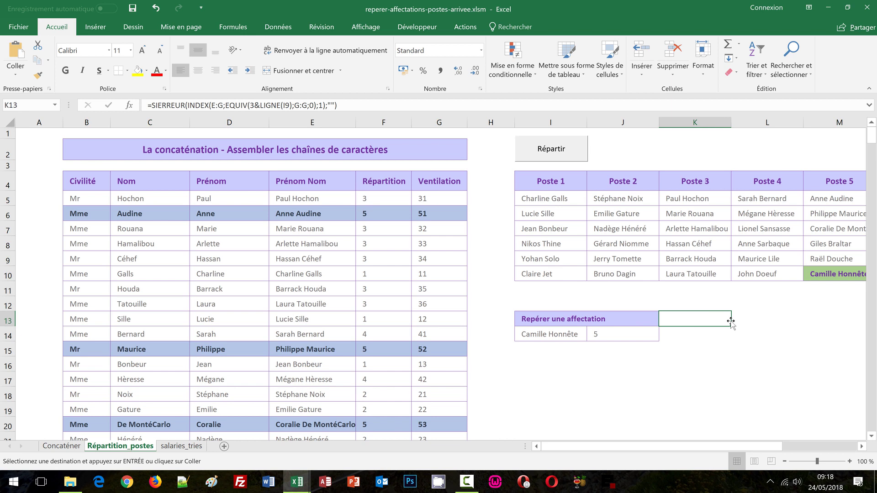
{"action": "left_click", "coordinate": [532, 361]}
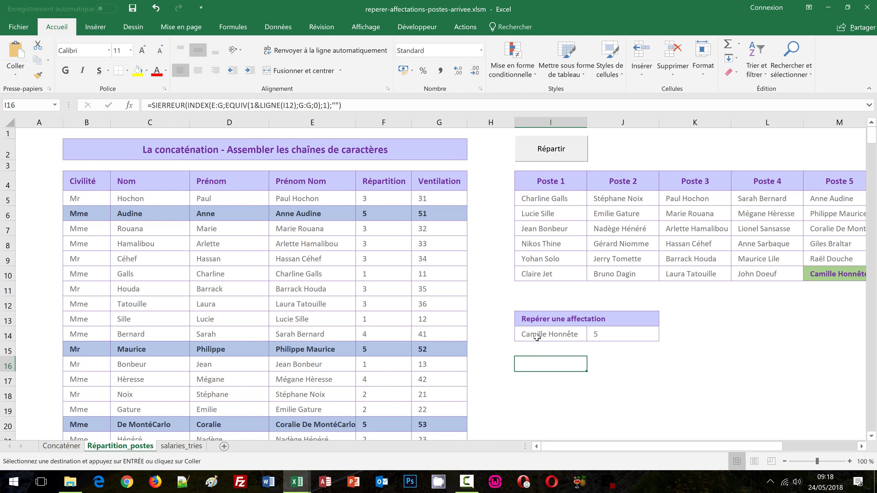
{"action": "left_click", "coordinate": [552, 150]}
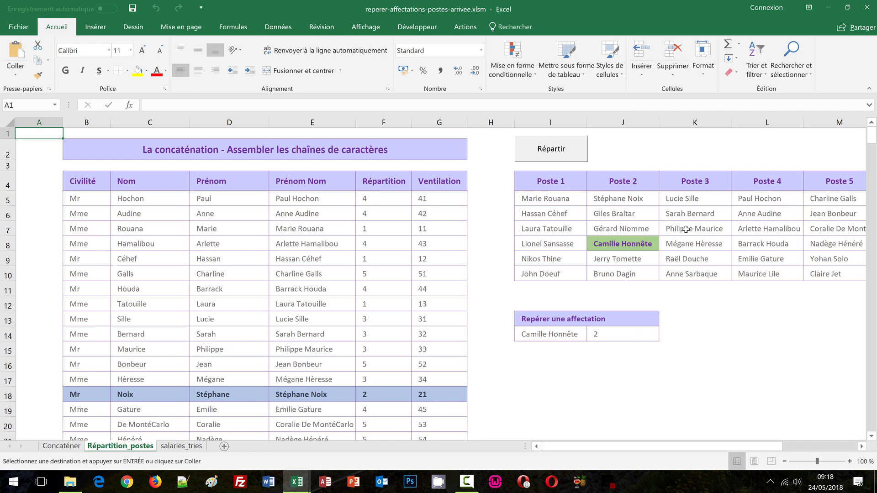
{"action": "left_click", "coordinate": [697, 303]}
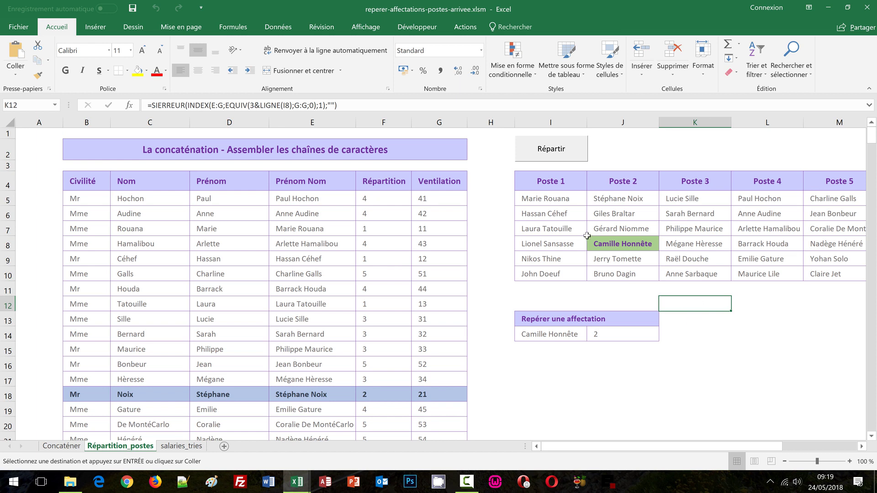
Examine the redistributed post table, the employee dropdown list in I14, and the highlighted cell J8 and row 18
{"action": "left_click_drag", "start_coordinate": [580, 202], "coordinate": [812, 279]}
{"action": "left_click", "coordinate": [769, 331]}
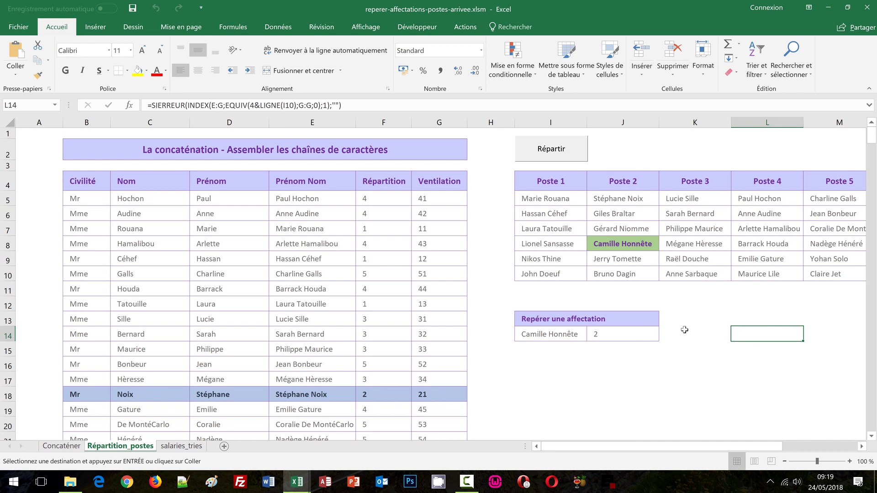
{"action": "left_click", "coordinate": [571, 338]}
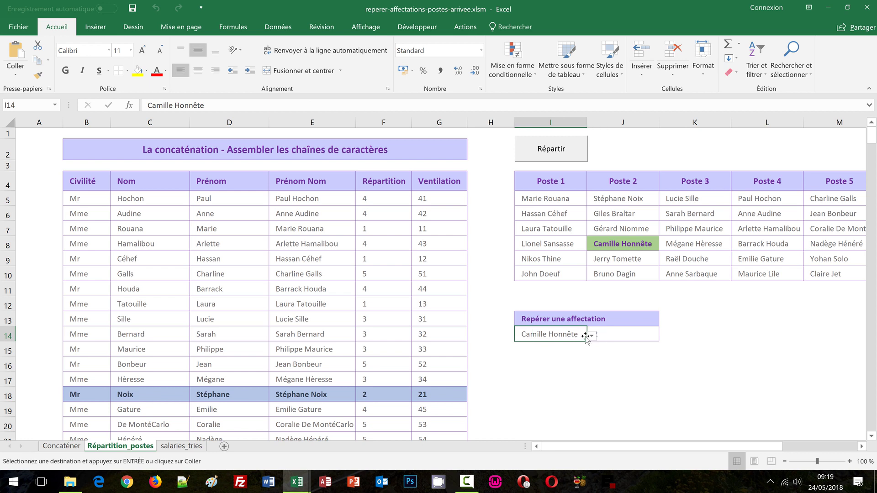
{"action": "left_click", "coordinate": [591, 336]}
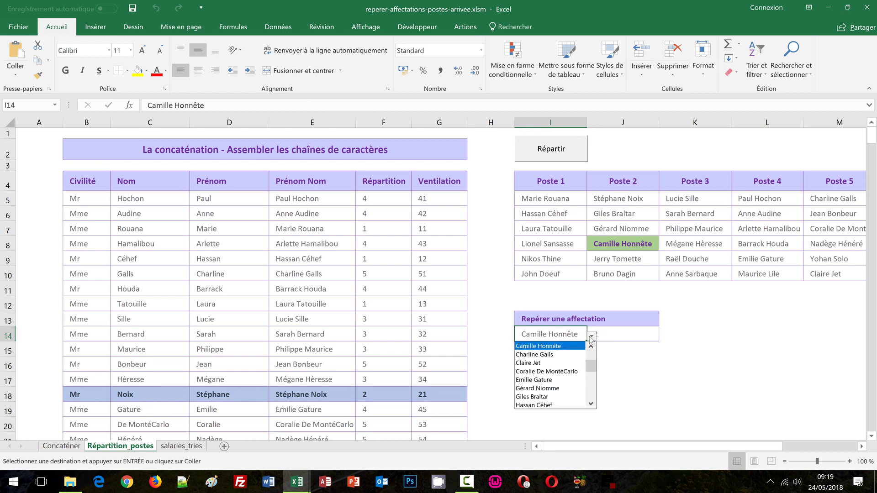
{"action": "left_click", "coordinate": [617, 248]}
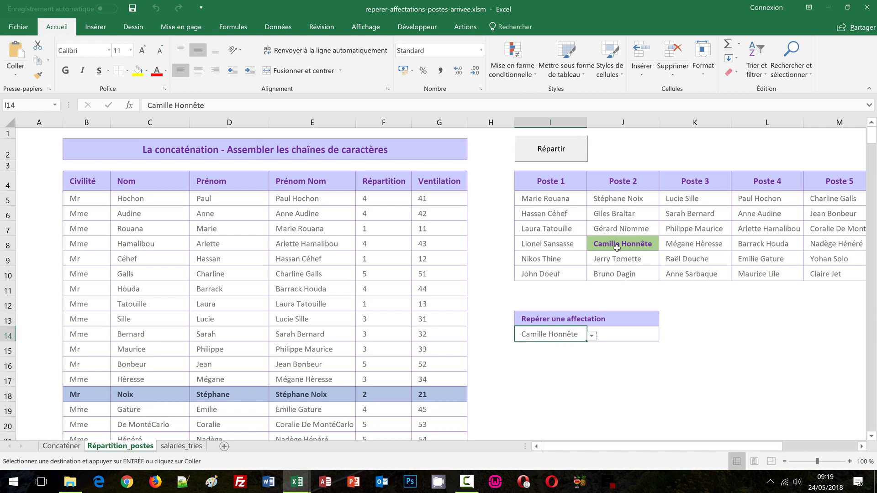
{"action": "left_click", "coordinate": [617, 248]}
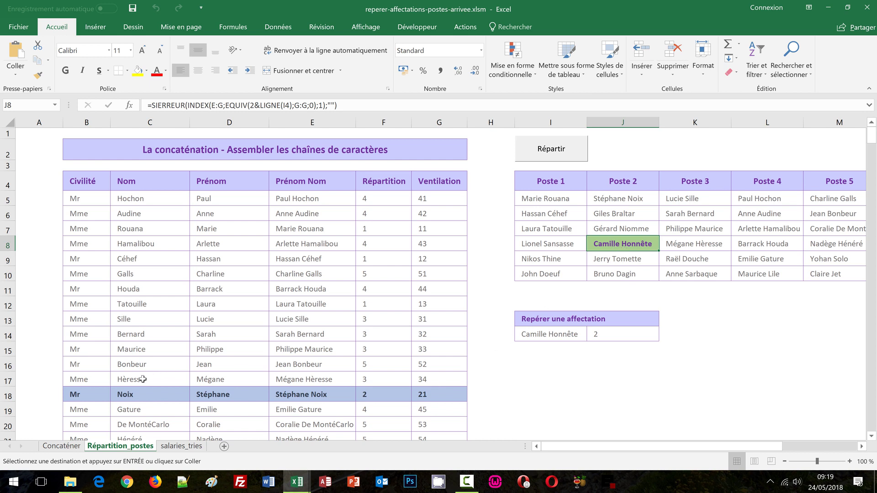
{"action": "left_click", "coordinate": [98, 389]}
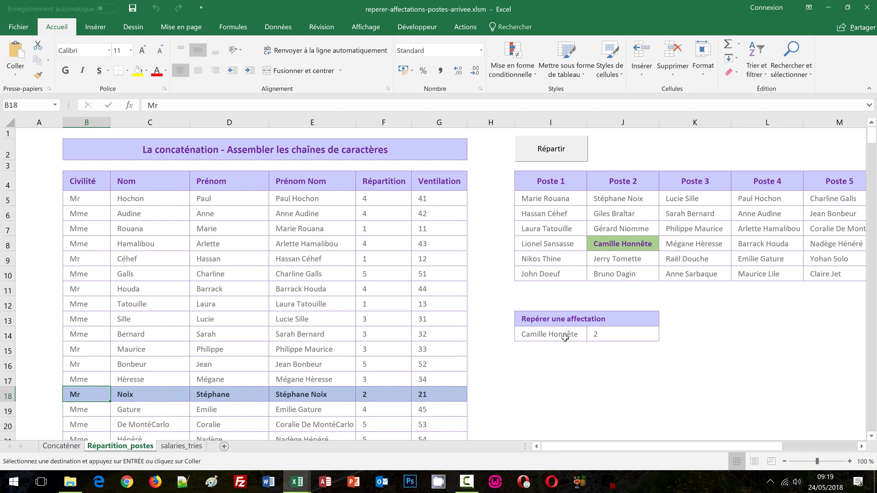
Choose two other employees in turn from the dropdown list in I14, ending with the one assigned in L9
{"action": "left_click", "coordinate": [565, 337]}
{"action": "left_click", "coordinate": [591, 335]}
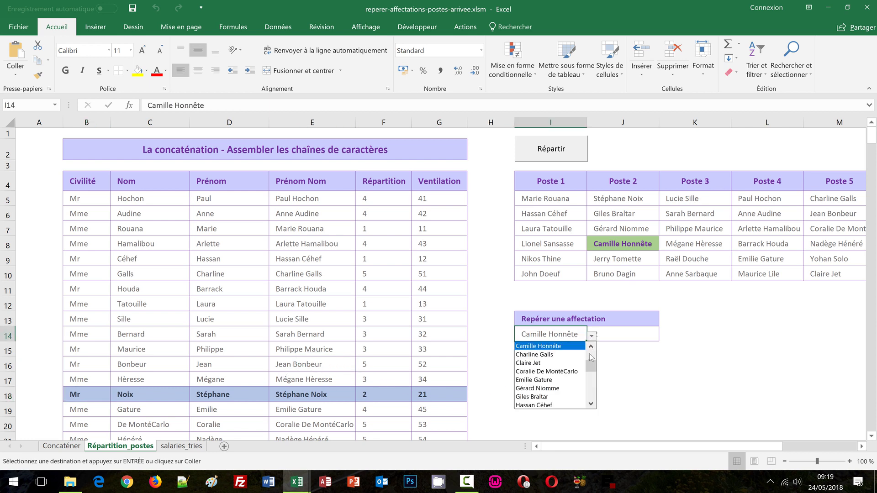
{"action": "left_click", "coordinate": [590, 348]}
{"action": "left_click", "coordinate": [591, 348]}
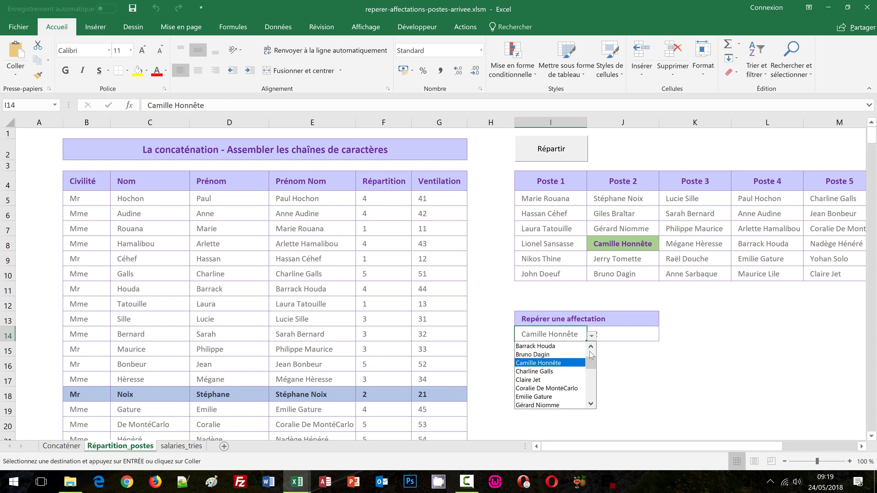
{"action": "left_click", "coordinate": [551, 355]}
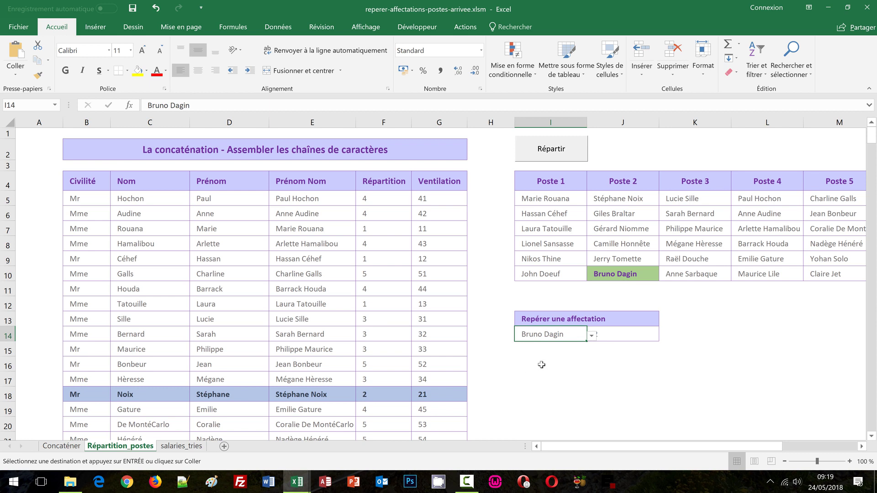
{"action": "left_click", "coordinate": [592, 336]}
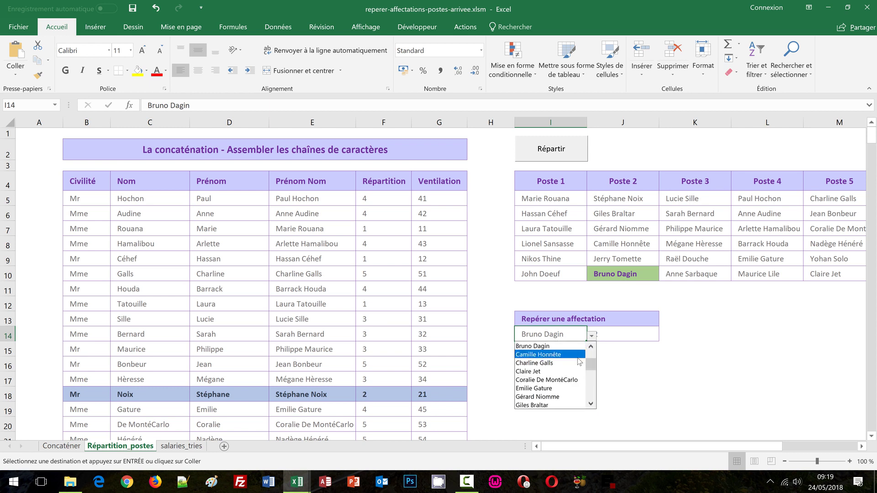
{"action": "left_click", "coordinate": [565, 389]}
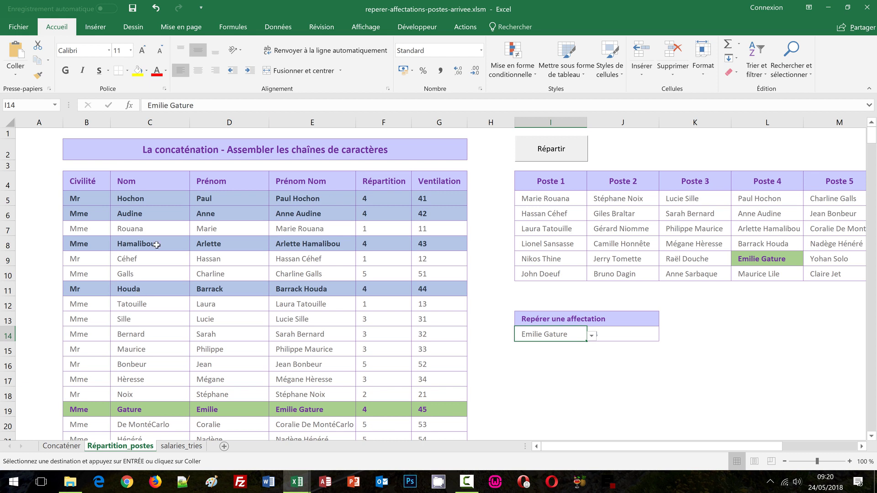
Switch to the open workbook reperer-affectations-postes.xlsm and select the empty cell J18
{"action": "mouse_move", "coordinate": [297, 482]}
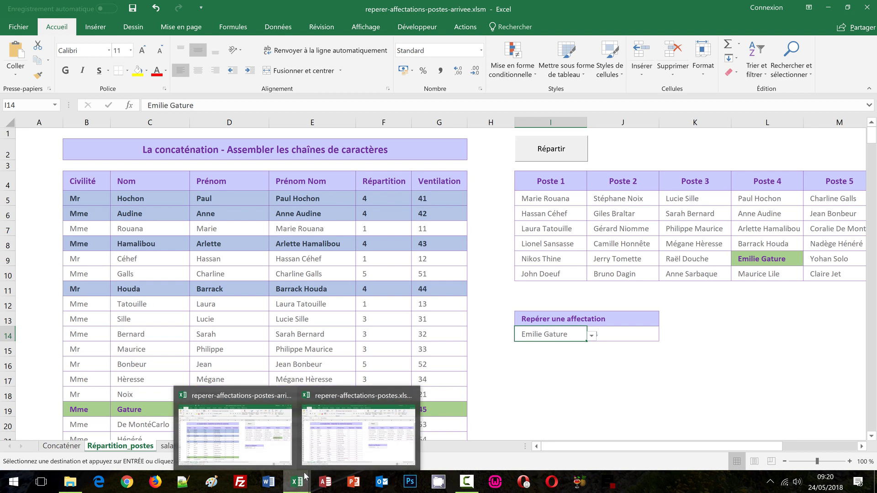
{"action": "left_click", "coordinate": [333, 450]}
{"action": "left_click", "coordinate": [622, 385]}
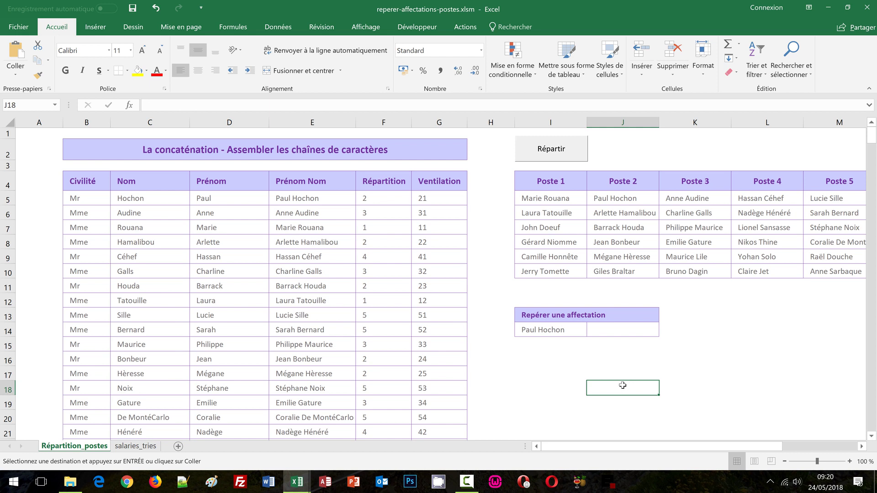
Examine the post assignment table and the employee dropdown list in I14, leaving its selection as it is
{"action": "left_click", "coordinate": [555, 199]}
{"action": "left_click_drag", "start_coordinate": [555, 199], "coordinate": [825, 265]}
{"action": "left_click", "coordinate": [578, 332]}
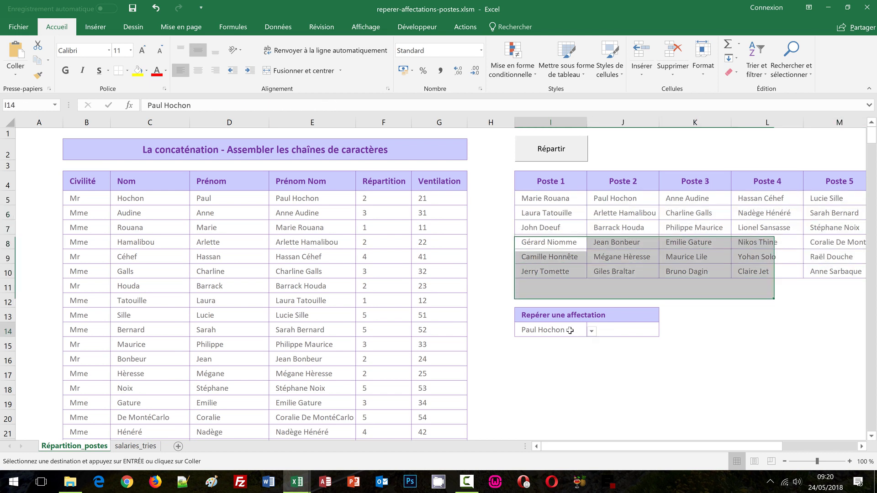
{"action": "left_click", "coordinate": [591, 333]}
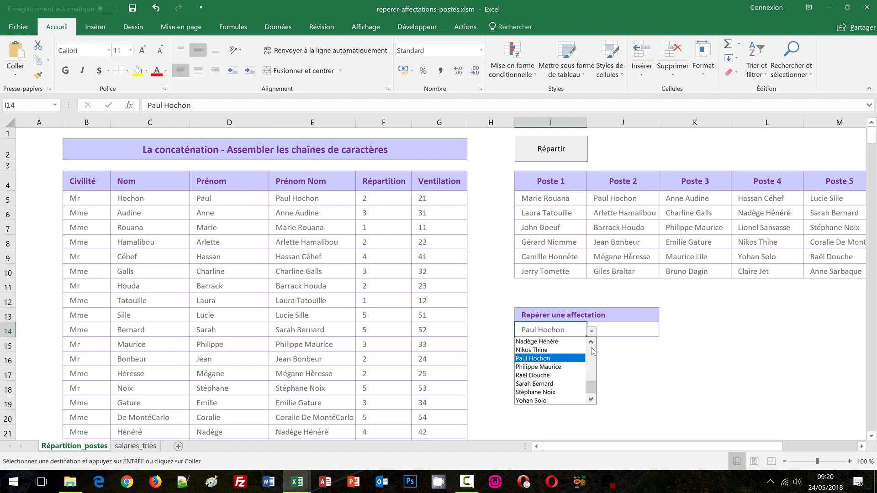
{"action": "left_click", "coordinate": [591, 342]}
{"action": "left_click", "coordinate": [649, 362]}
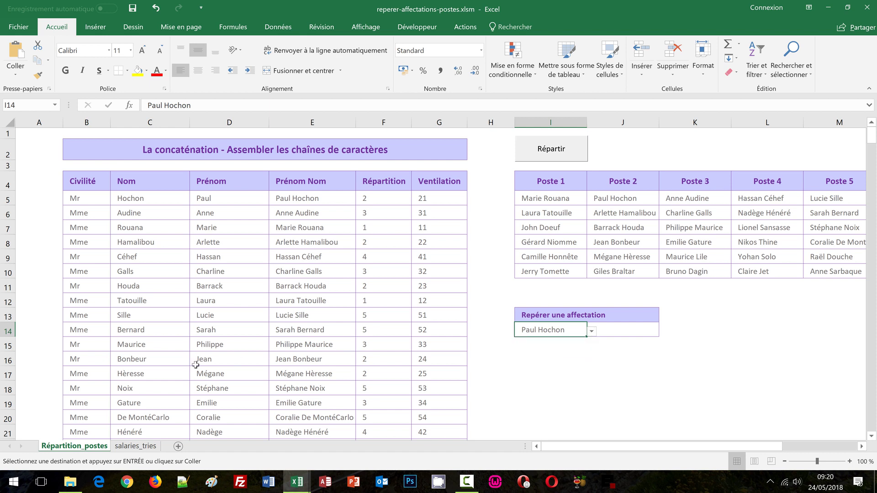
View the sorted employee names in column B of the salaries_tries sheet and return to Répartition_postes
{"action": "left_click", "coordinate": [142, 446]}
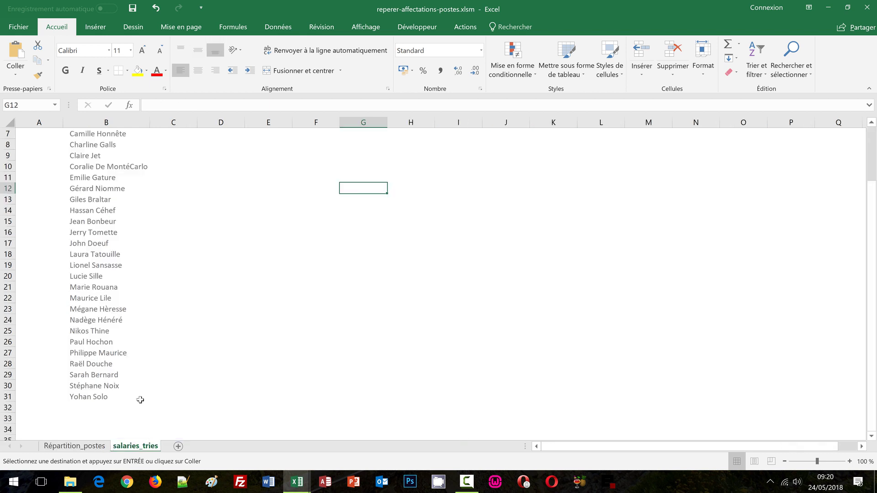
{"action": "scroll", "coordinate": [107, 223], "scroll_direction": "up", "scroll_amount": 2}
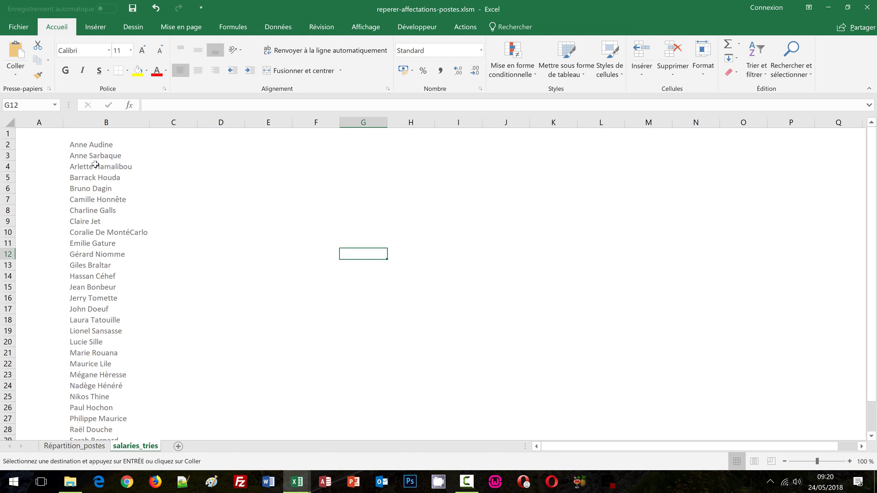
{"action": "left_click", "coordinate": [73, 446]}
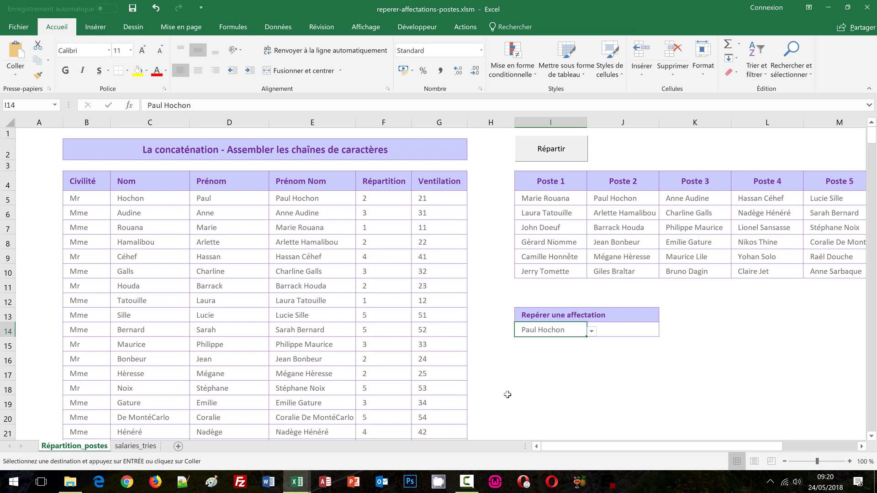
Start a SIERREUR formula in J14 containing a RECHERCHEV with I14 as its lookup value
{"action": "left_click", "coordinate": [625, 329]}
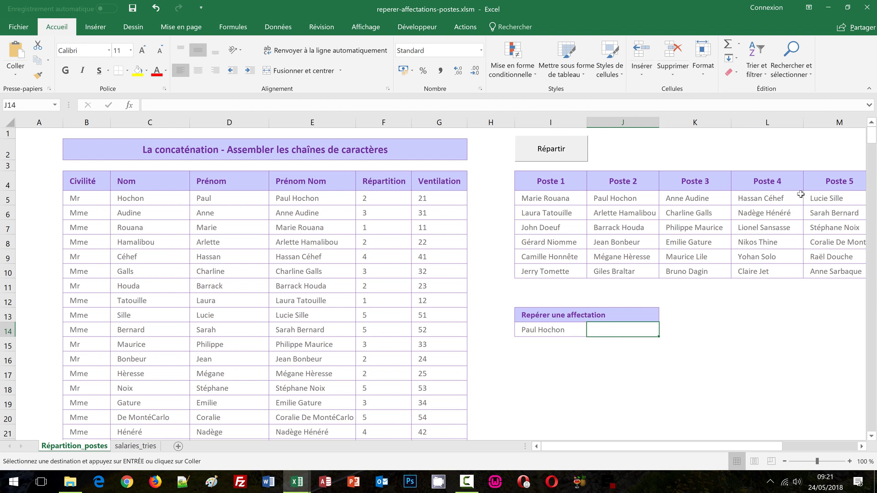
{"action": "left_click", "coordinate": [548, 330]}
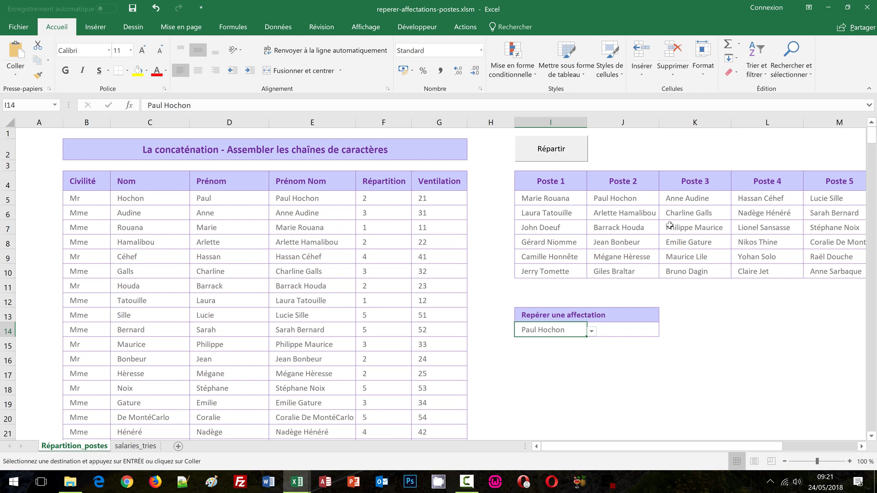
{"action": "left_click", "coordinate": [620, 330]}
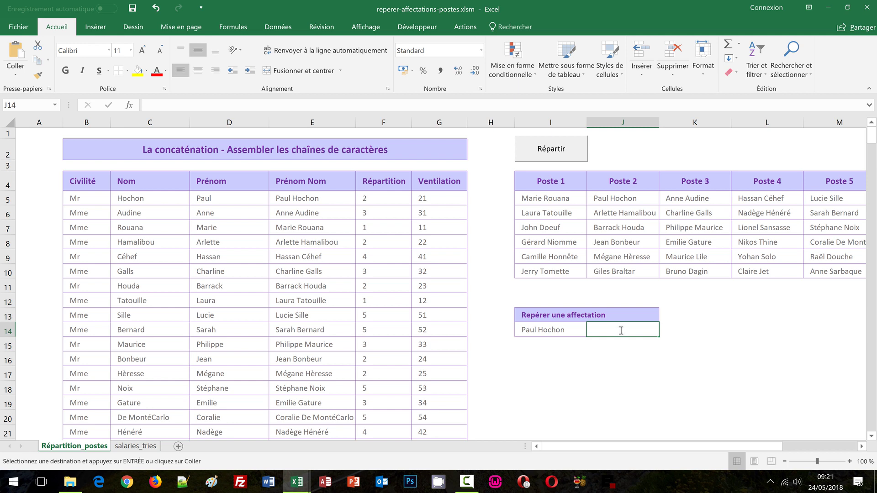
{"action": "type", "text": "=sierreur("}
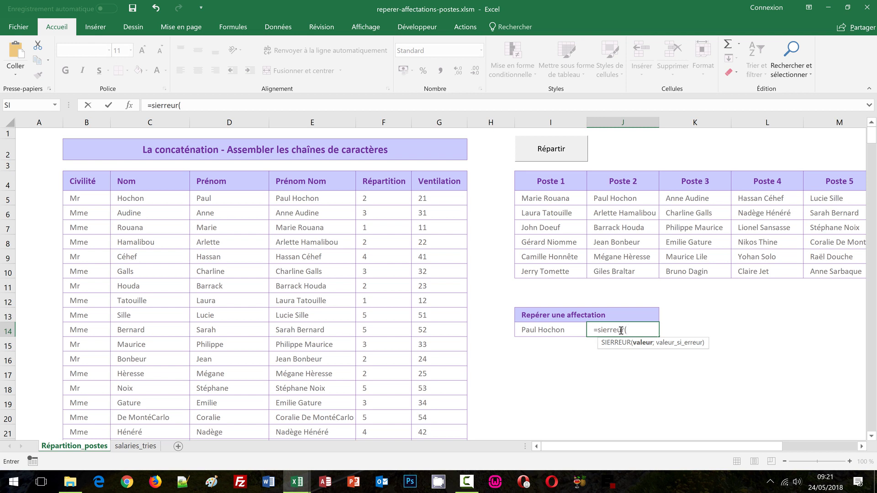
{"action": "type", "text": "recherche"}
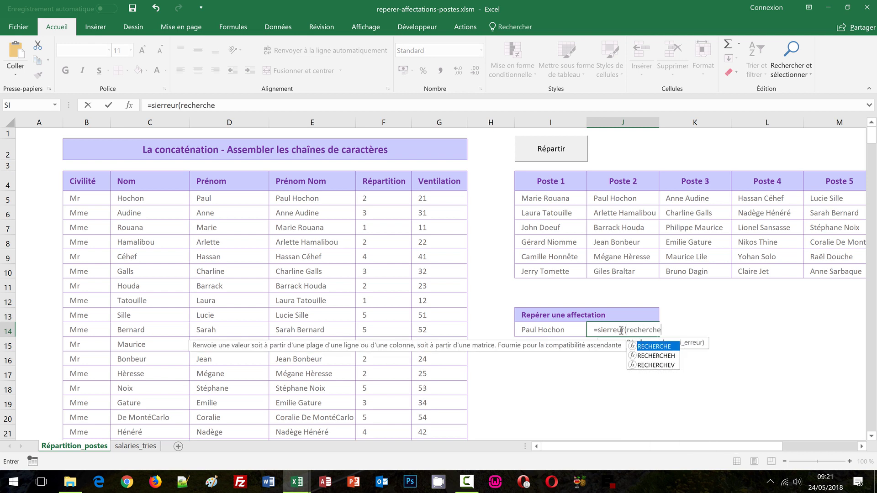
{"action": "type", "text": "v("}
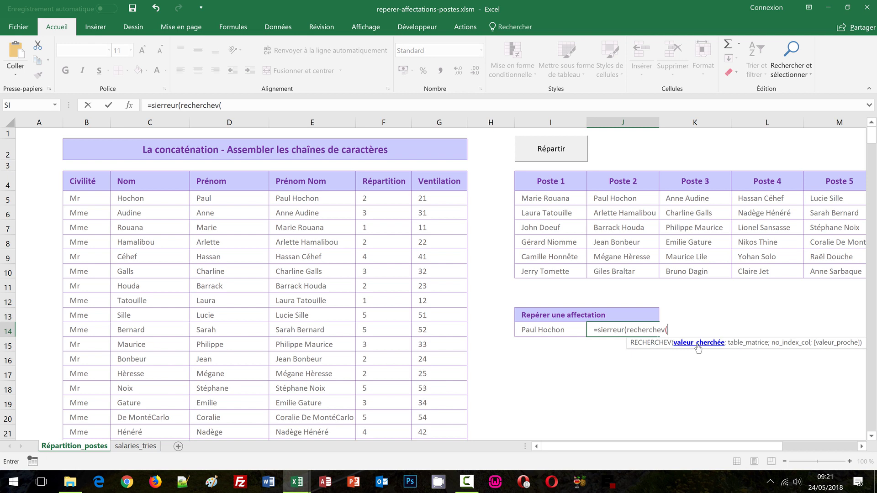
{"action": "left_click", "coordinate": [554, 328]}
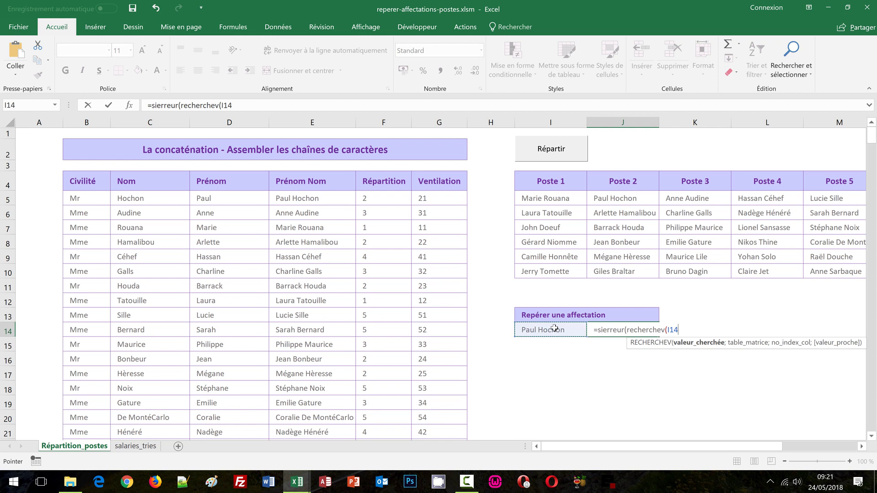
{"action": "type", "text": ";"}
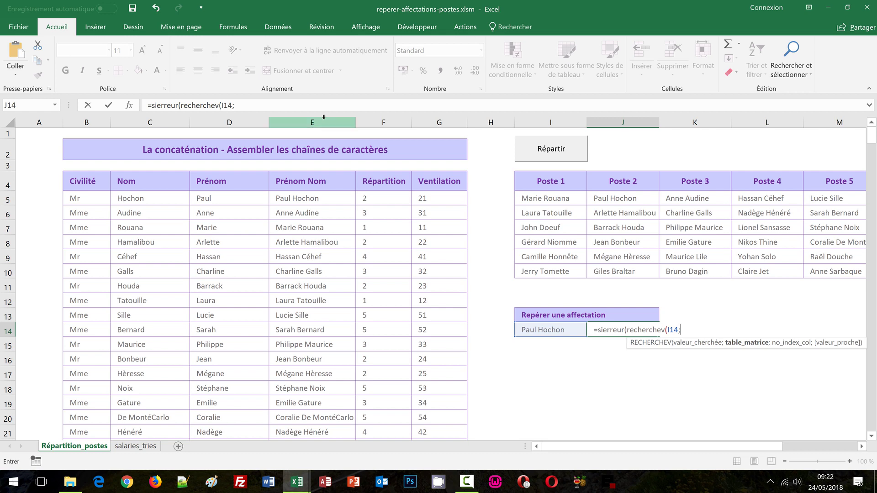
Set the RECHERCHEV table array in the J14 formula to columns E:F
{"action": "left_click_drag", "start_coordinate": [320, 120], "coordinate": [367, 118]}
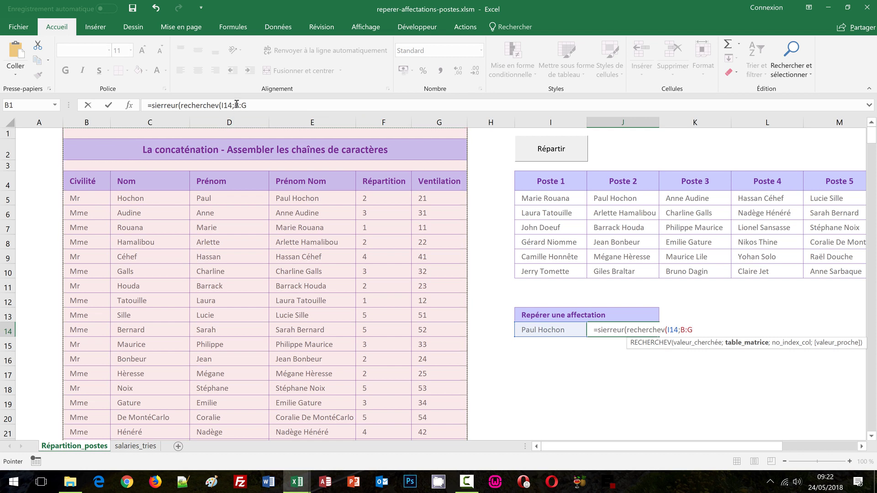
{"action": "left_click_drag", "start_coordinate": [235, 106], "coordinate": [247, 105]}
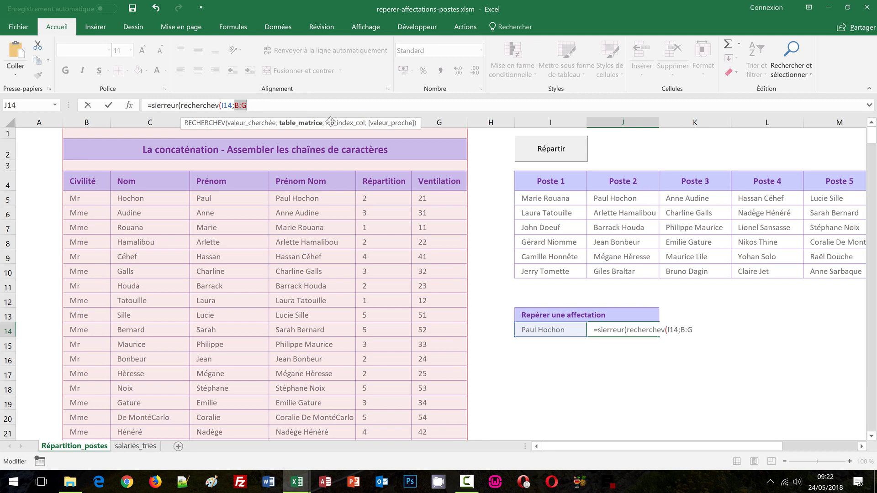
{"action": "type", "text": "E:"}
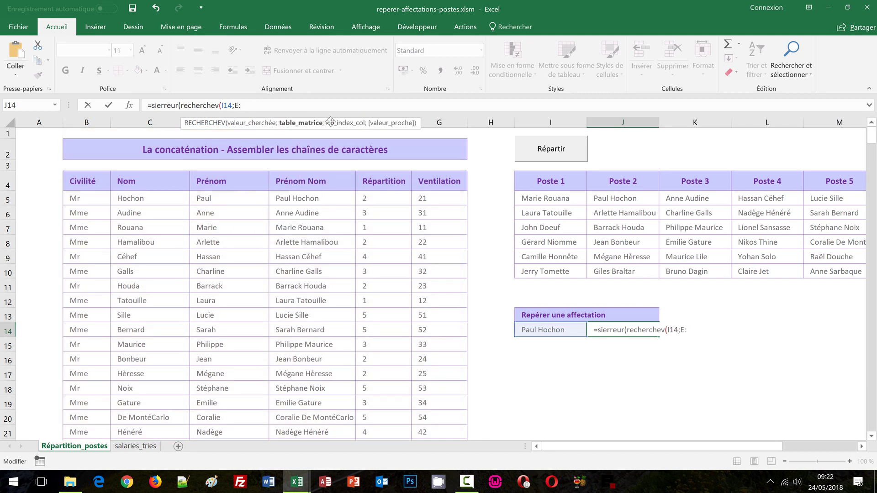
{"action": "type", "text": "F"}
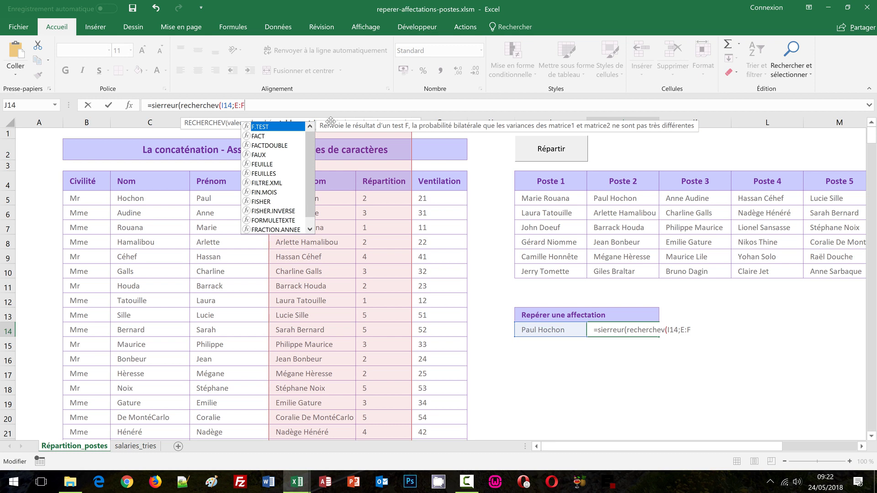
Complete the J14 formula with column index 2, exact match FAUX and an empty string "" as the SIERREUR fallback, and validate it
{"action": "type", "text": ";2"}
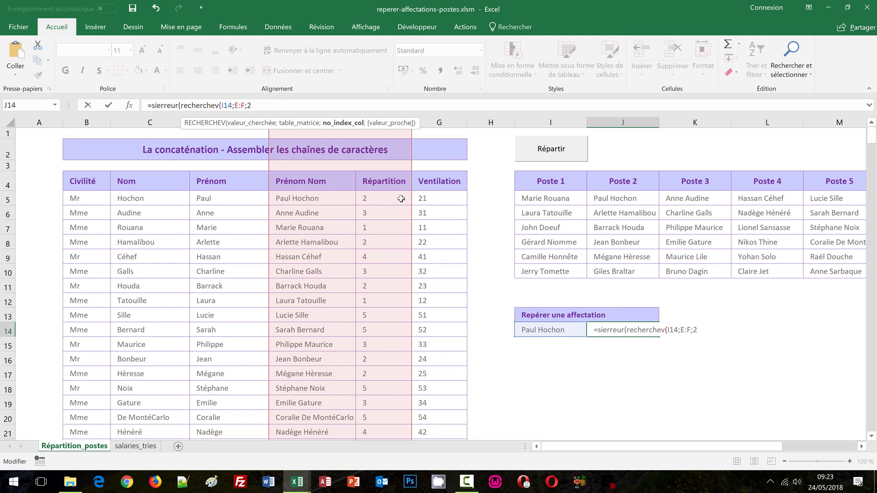
{"action": "type", "text": ";"}
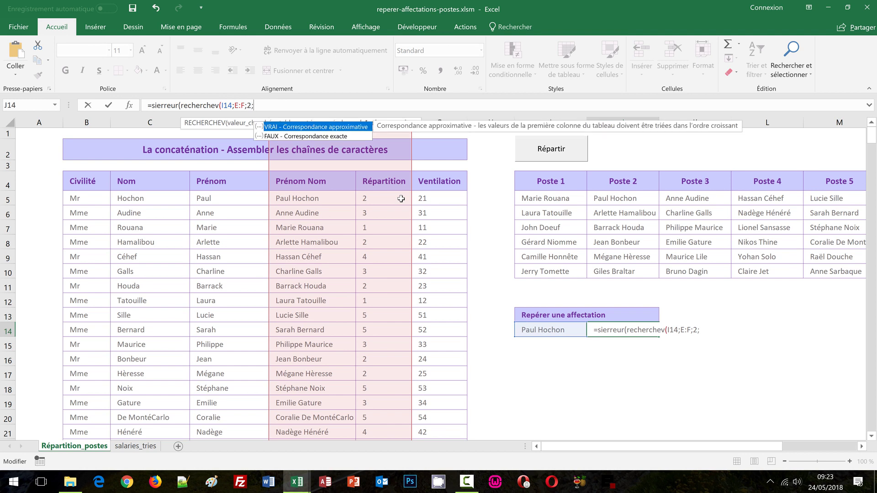
{"action": "type", "text": "fau"}
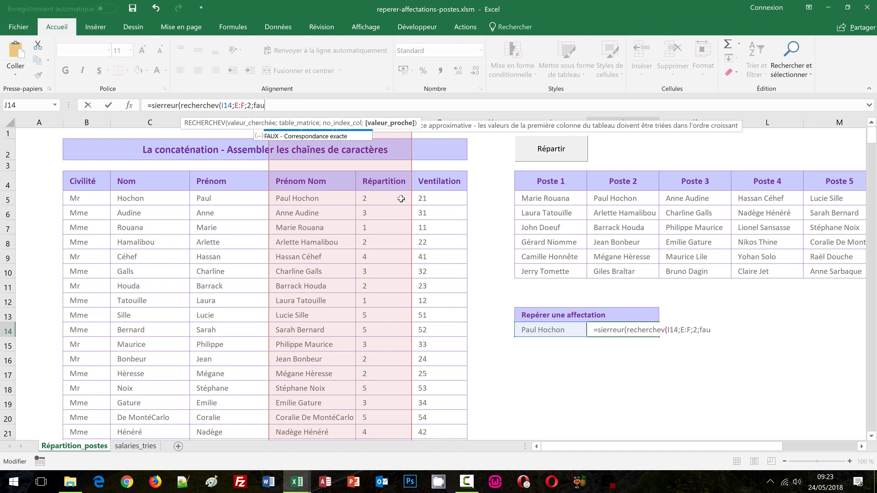
{"action": "type", "text": "x"}
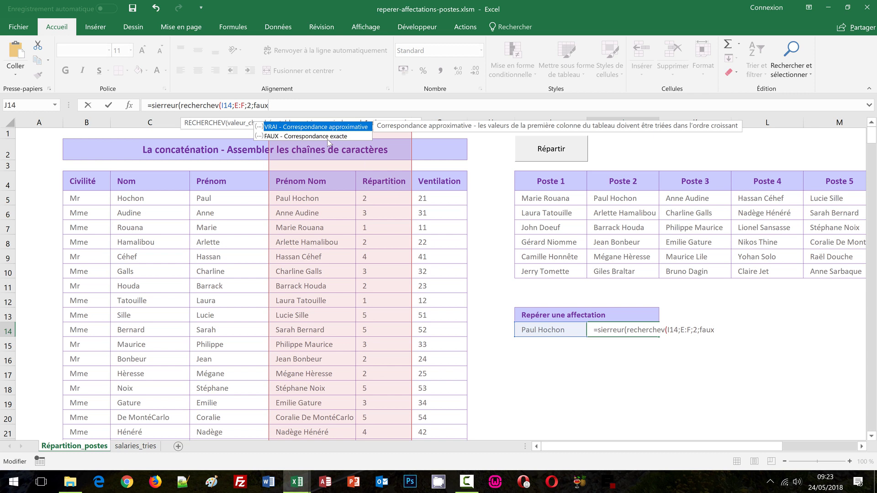
{"action": "type", "text": ")"}
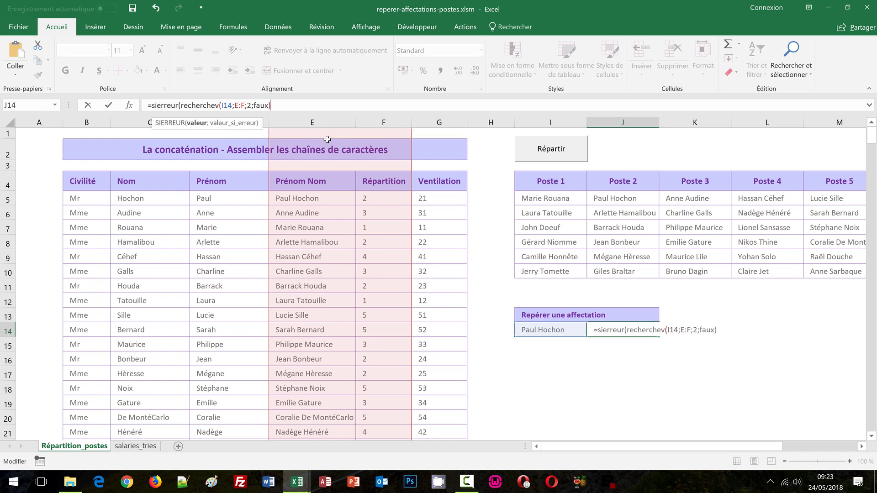
{"action": "type", "text": ";"}
{"action": "type", "text": "\"\")"}
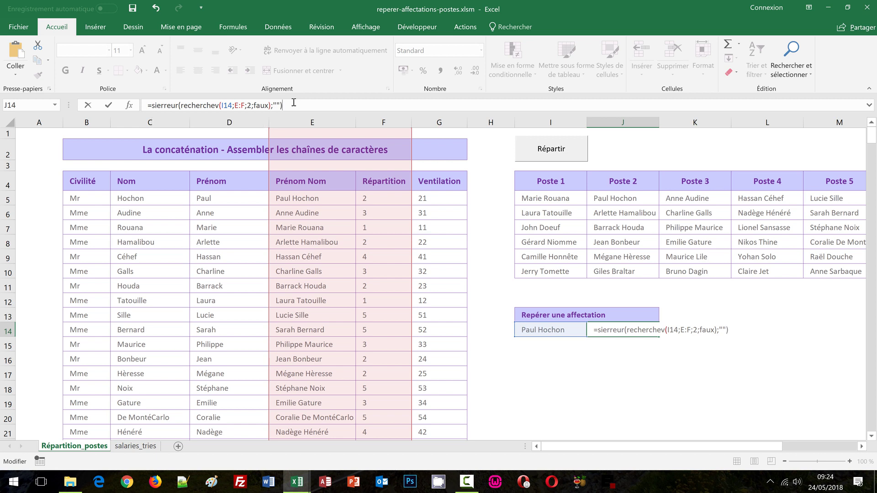
{"action": "key", "text": "ctrl+Return"}
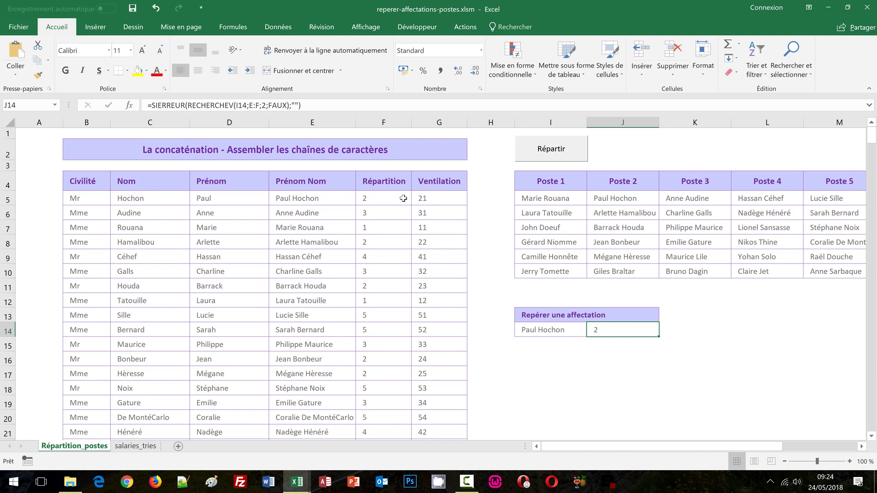
Choose the employee listed in row 15 from the I14 dropdown list and check the post returned in J14
{"action": "left_click", "coordinate": [566, 329]}
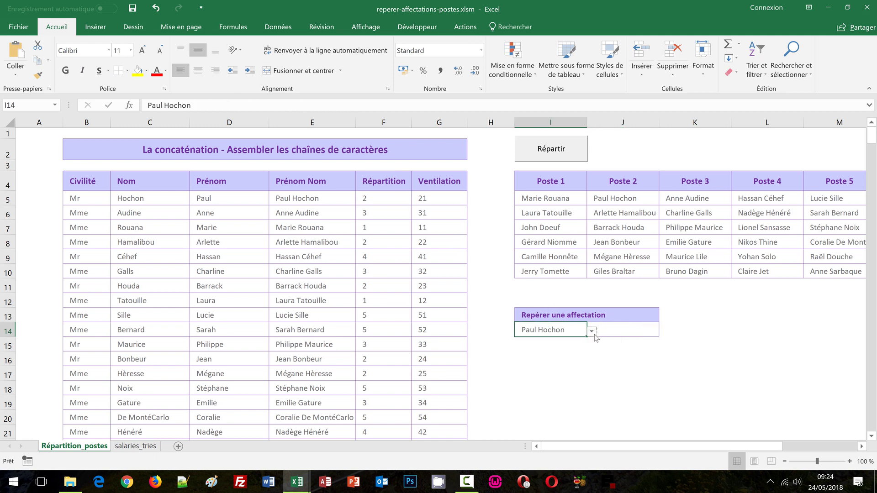
{"action": "left_click", "coordinate": [592, 331]}
{"action": "left_click", "coordinate": [564, 367]}
{"action": "left_click", "coordinate": [626, 363]}
{"action": "left_click", "coordinate": [610, 328]}
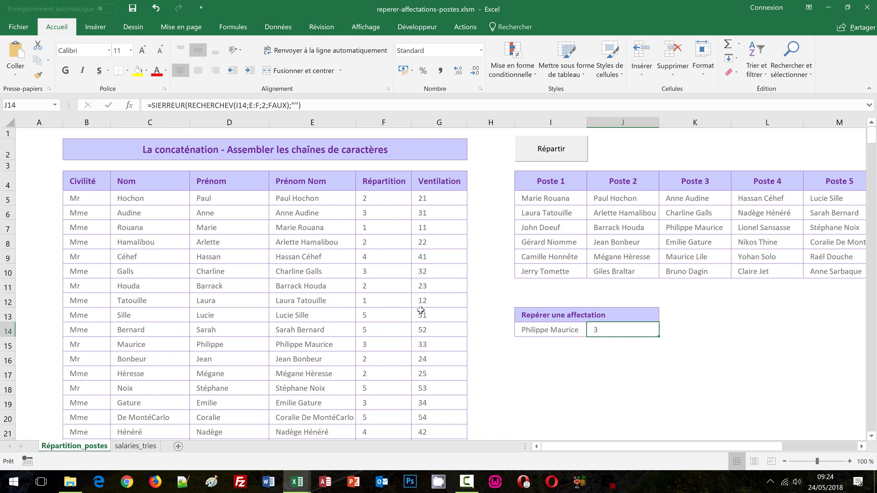
{"action": "left_click", "coordinate": [555, 329]}
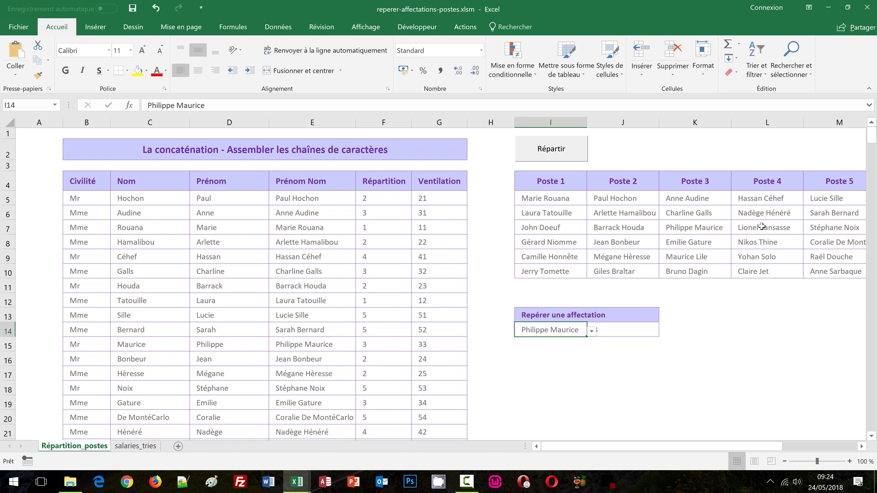
Select the data range B5:G34 of the employee table, without its header row
{"action": "left_click", "coordinate": [87, 202]}
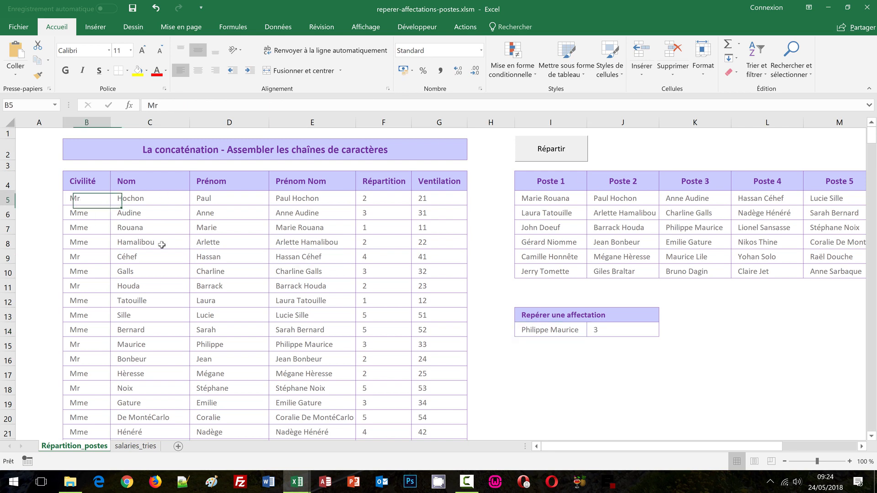
{"action": "scroll", "coordinate": [331, 312], "scroll_direction": "down", "scroll_amount": 2}
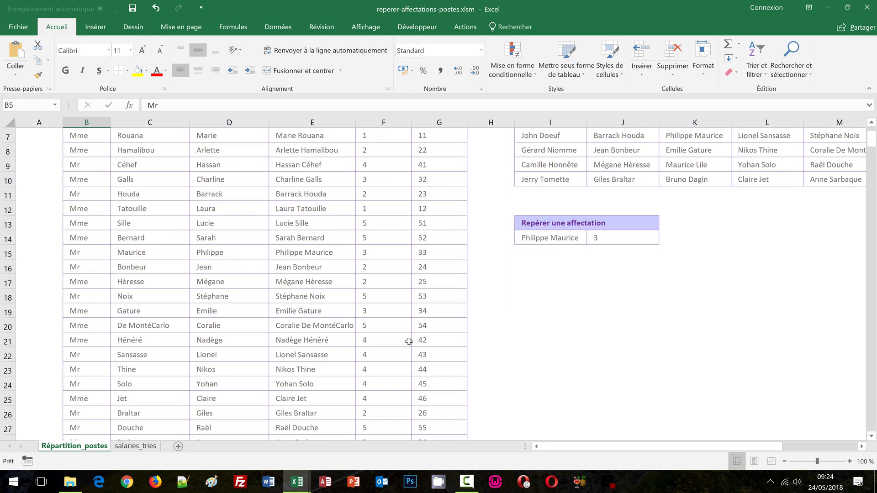
{"action": "scroll", "coordinate": [409, 342], "scroll_direction": "down", "scroll_amount": 3}
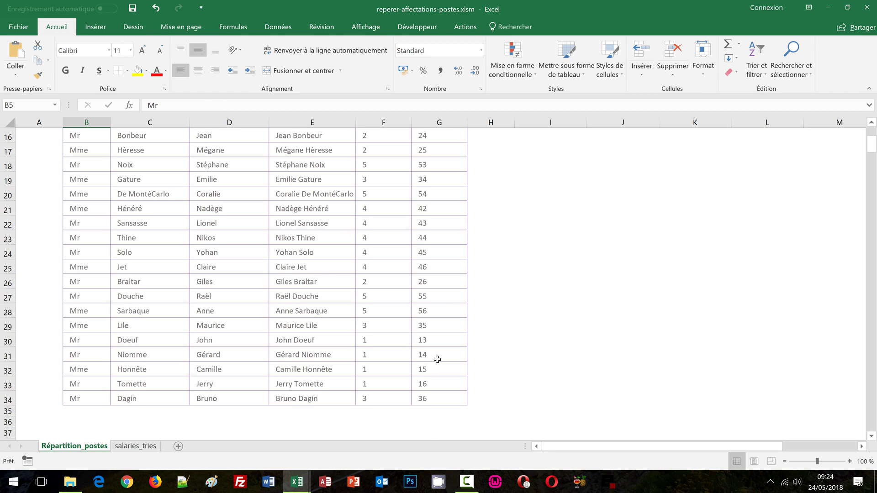
{"action": "left_click", "coordinate": [440, 398], "text": "shift"}
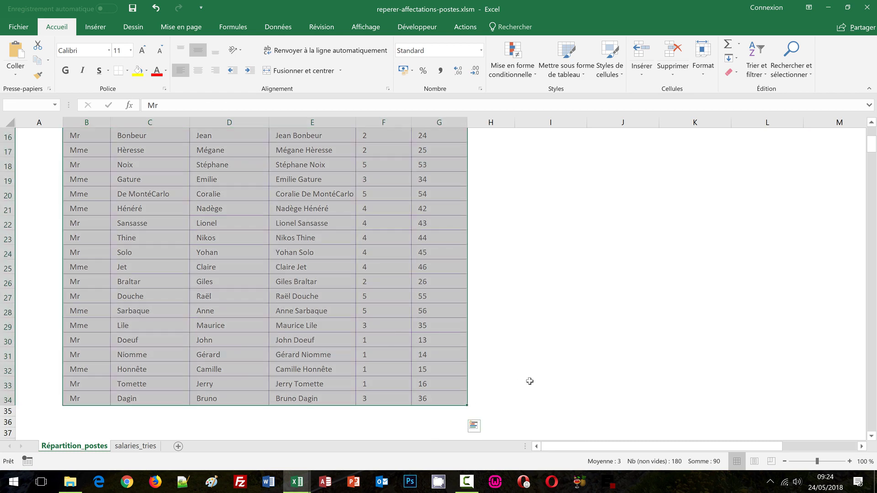
{"action": "scroll", "coordinate": [529, 381], "scroll_direction": "up", "scroll_amount": 5}
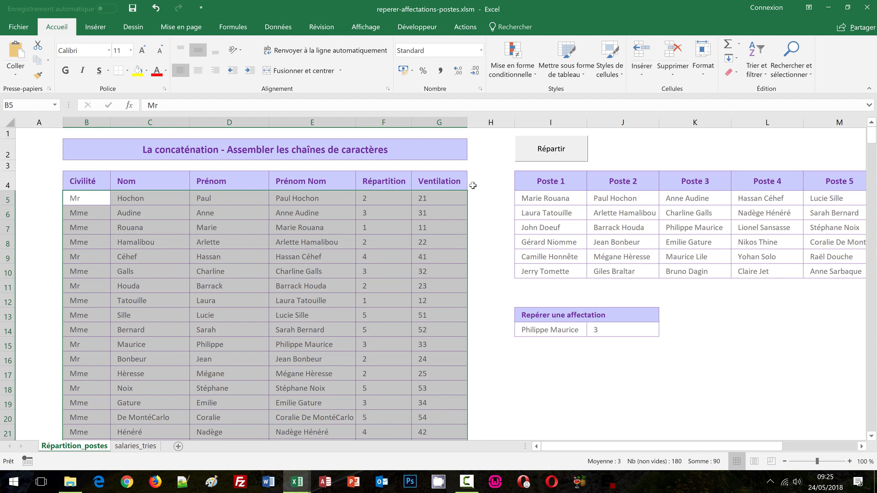
Create a new conditional formatting rule for the selected range that uses a formula to determine which cells to format
{"action": "left_click", "coordinate": [524, 77]}
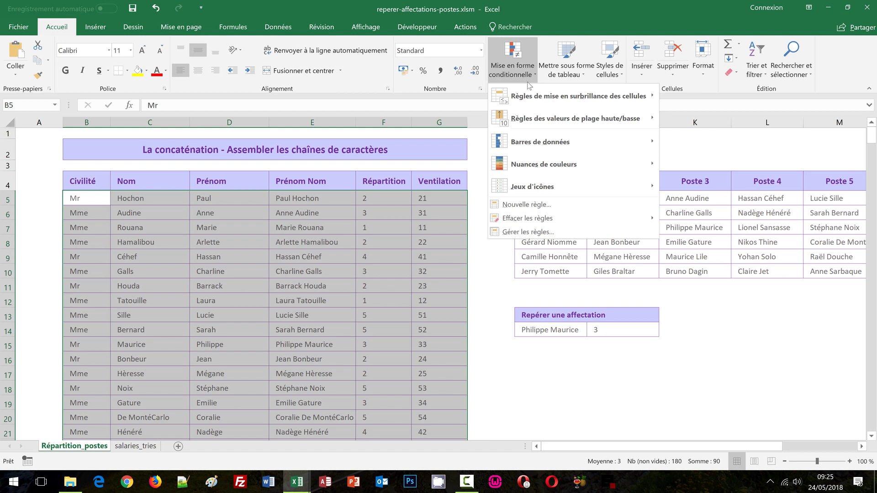
{"action": "left_click", "coordinate": [527, 205]}
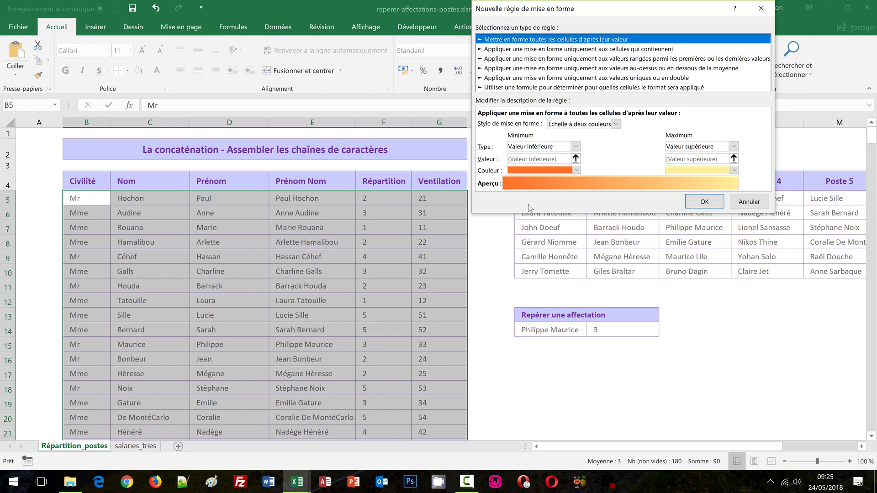
{"action": "left_click", "coordinate": [505, 87]}
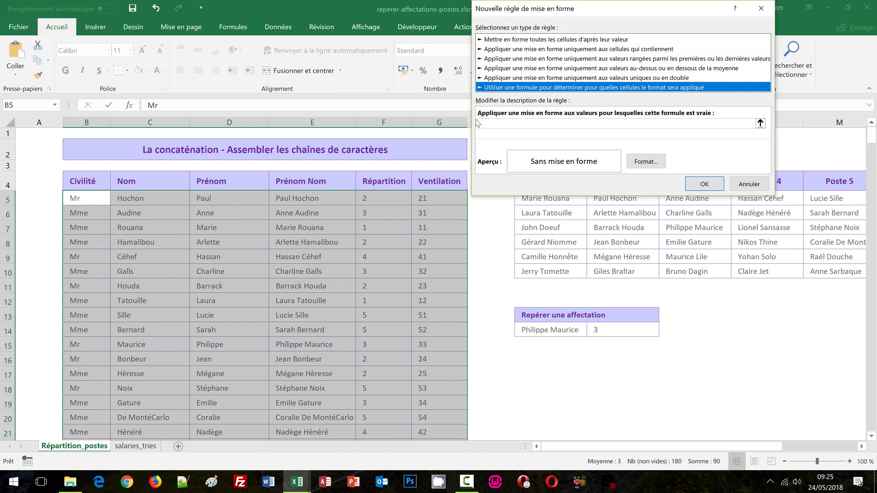
{"action": "left_click", "coordinate": [486, 123]}
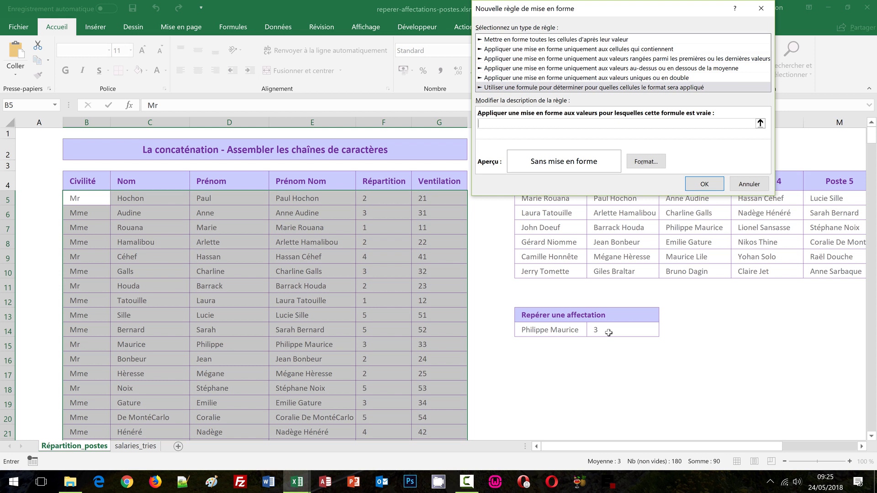
Enter the rule formula =$F5=$J$14, with only the column fixed in the Répartition reference
{"action": "type", "text": "="}
{"action": "left_click", "coordinate": [371, 199]}
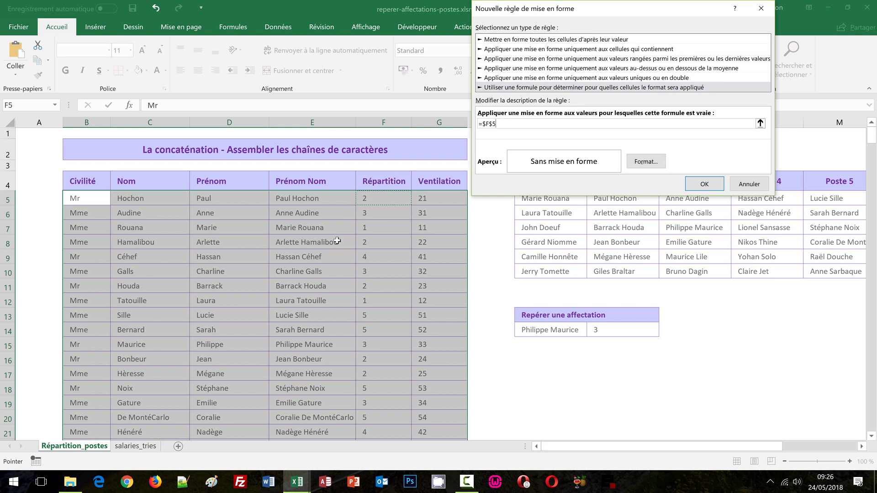
{"action": "key", "text": "F4"}
{"action": "key", "text": "F4"}
{"action": "type", "text": "="}
{"action": "left_click", "coordinate": [606, 329]}
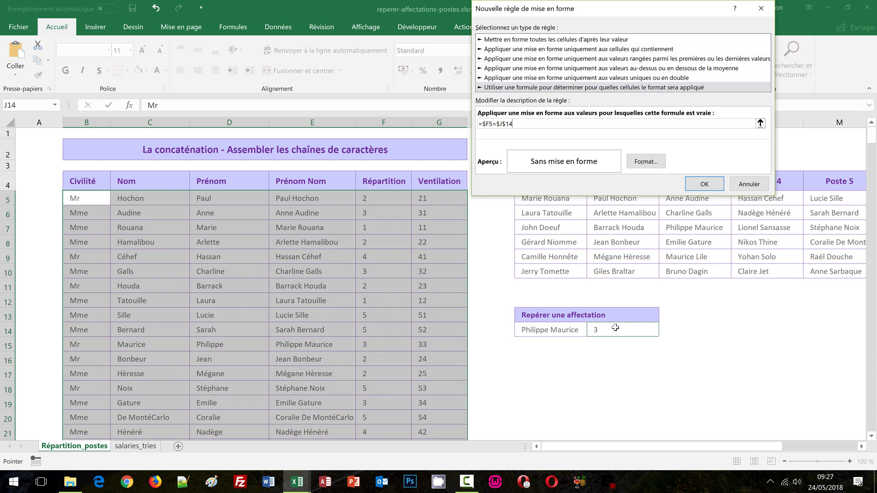
Give the rule's format a light blue background fill
{"action": "left_click", "coordinate": [645, 161]}
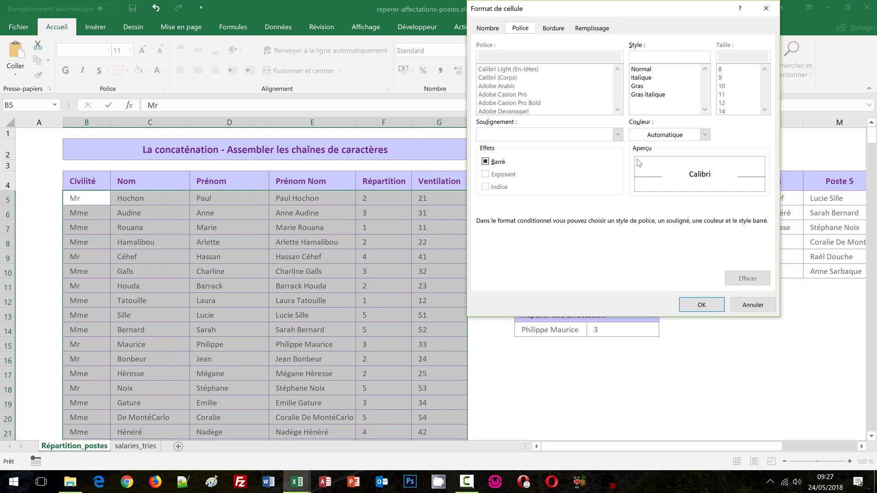
{"action": "left_click", "coordinate": [591, 36]}
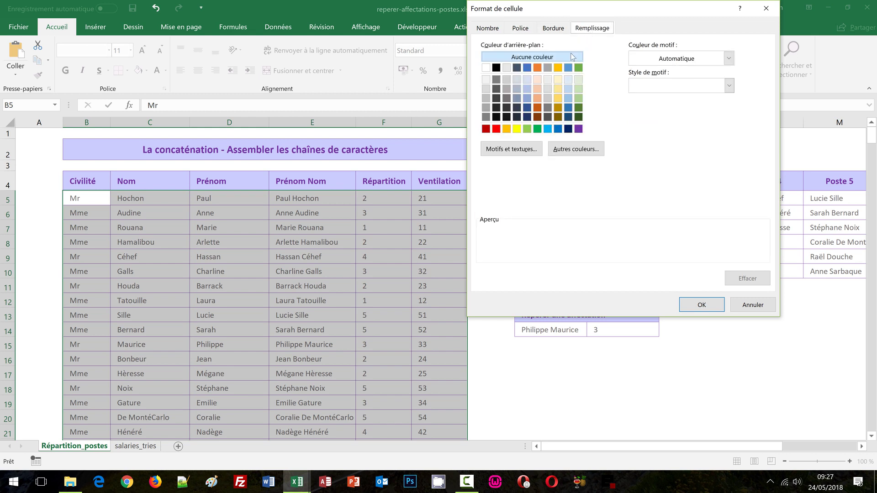
{"action": "left_click", "coordinate": [527, 88]}
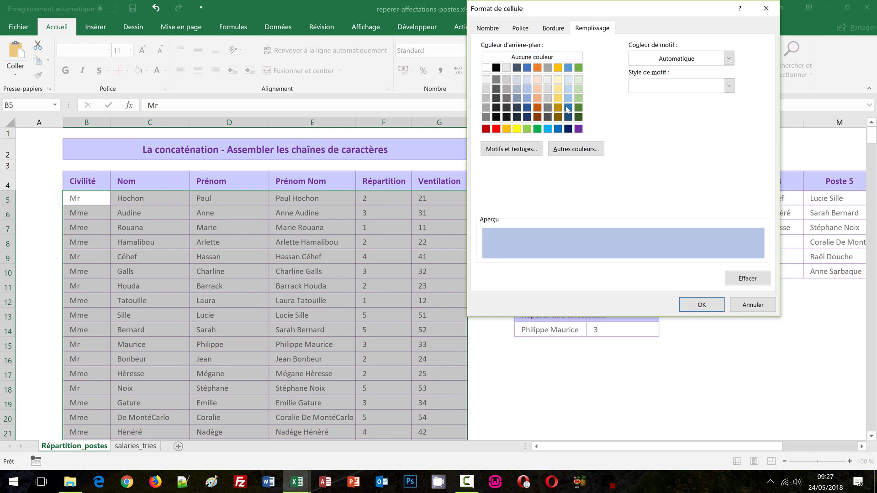
Set the rule's font to dark blue-grey and bold (Gras), and validate the cell format
{"action": "left_click", "coordinate": [519, 30]}
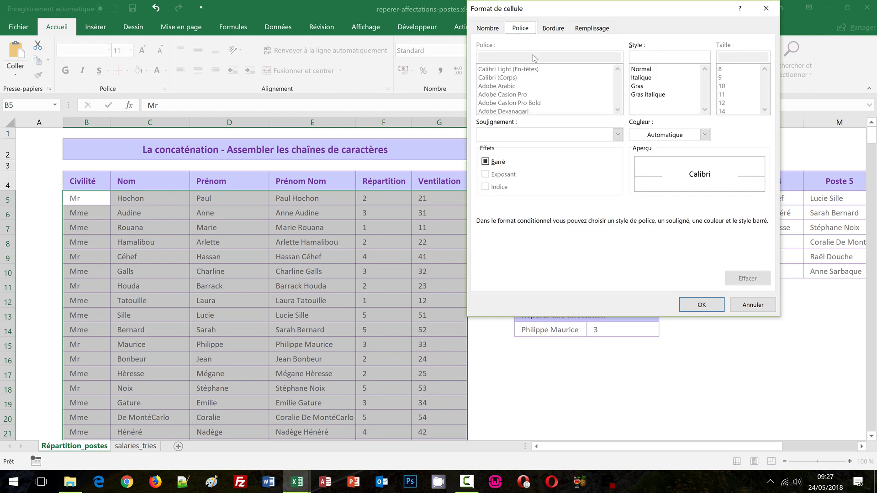
{"action": "left_click", "coordinate": [704, 135]}
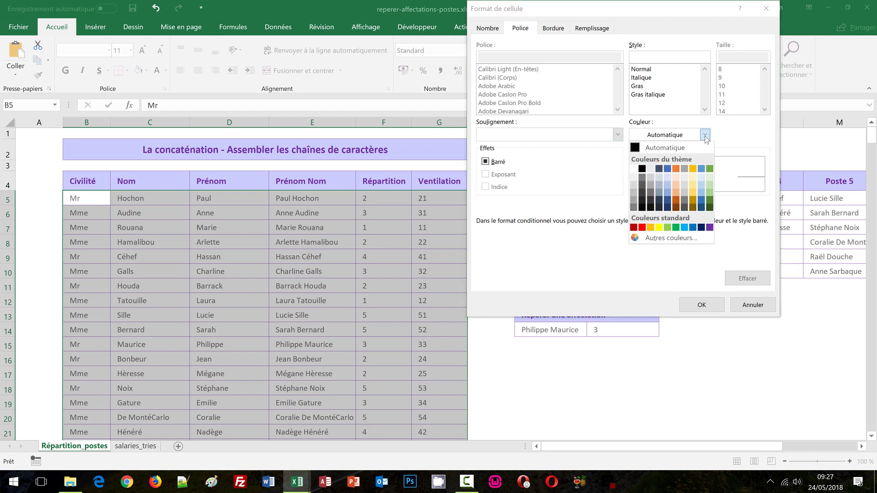
{"action": "left_click", "coordinate": [660, 201]}
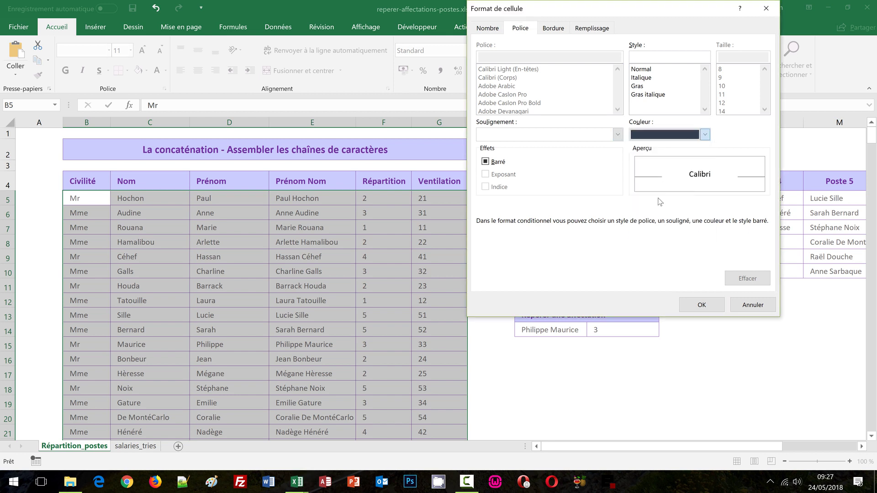
{"action": "left_click", "coordinate": [638, 87]}
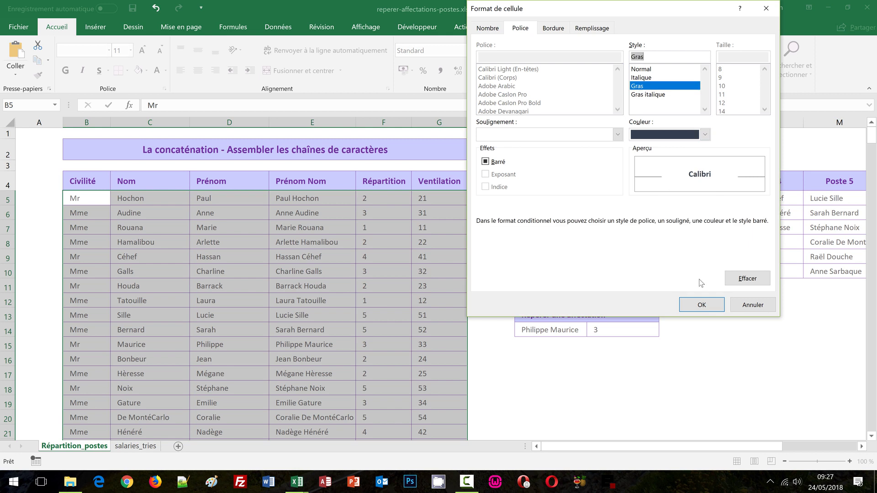
{"action": "left_click", "coordinate": [701, 305]}
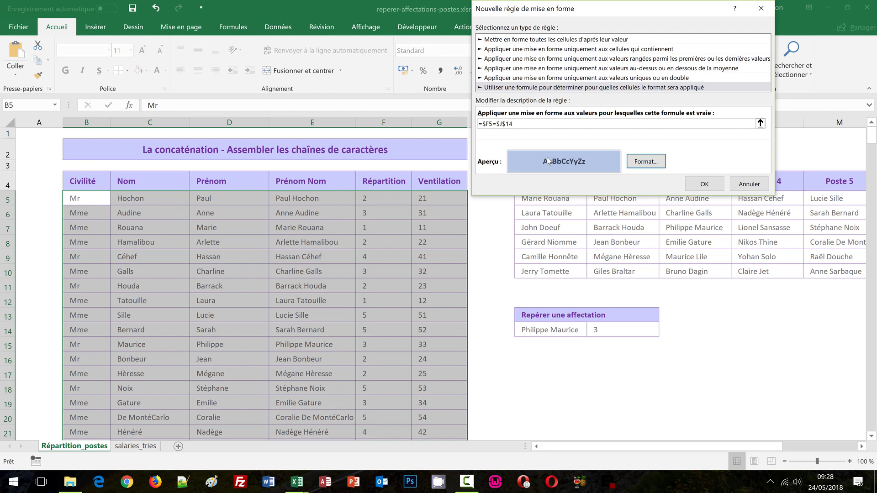
Apply the conditional formatting rule to the employee table and select F6 to check the highlighted rows
{"action": "left_click", "coordinate": [701, 184]}
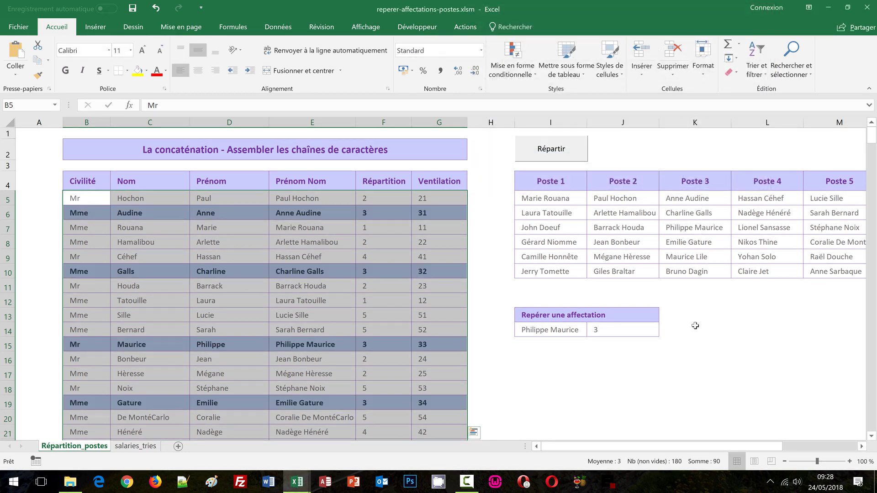
{"action": "left_click", "coordinate": [695, 325]}
{"action": "left_click", "coordinate": [390, 215]}
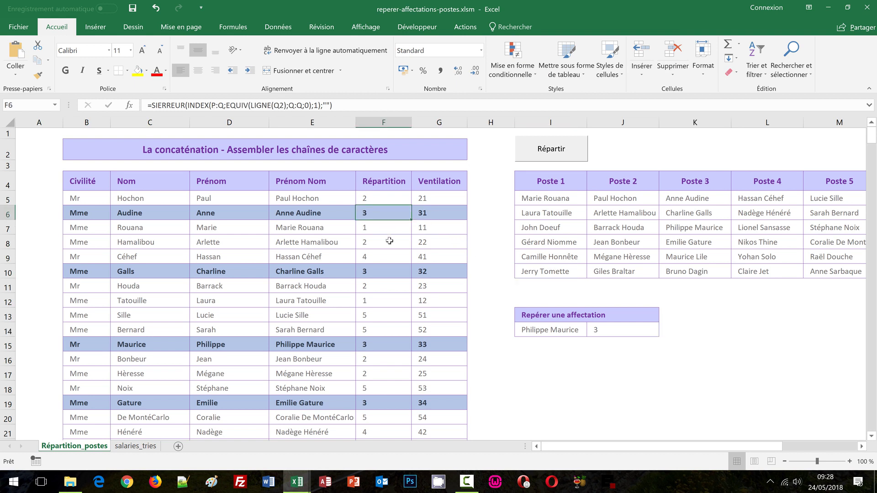
Inspect the Répartition values of the highlighted rows in cells F10, F15 and F19
{"action": "left_click", "coordinate": [380, 270]}
{"action": "left_click", "coordinate": [378, 342]}
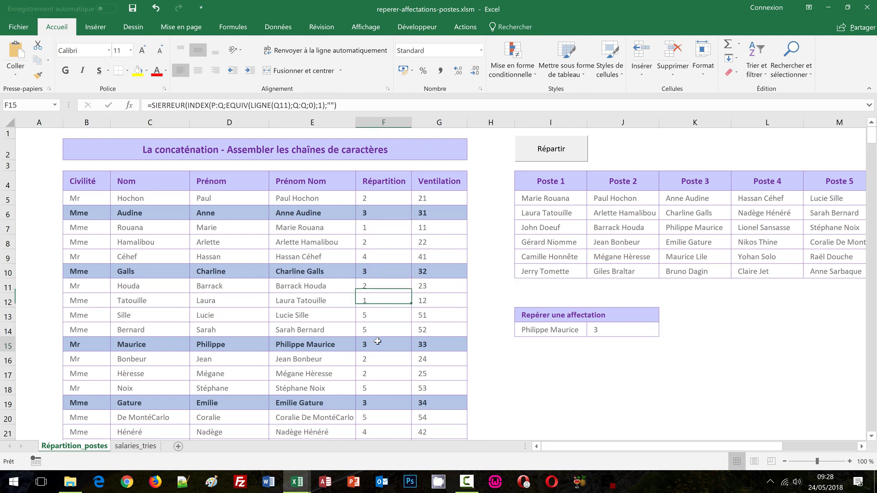
{"action": "left_click", "coordinate": [382, 401]}
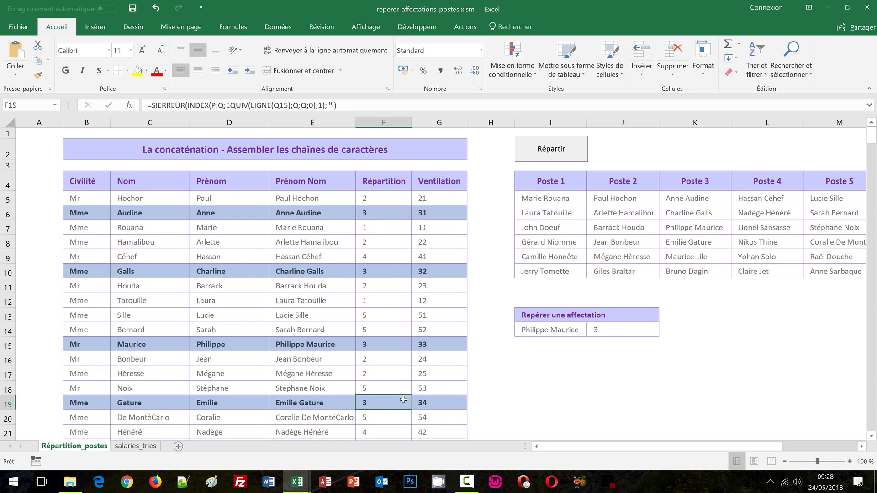
Choose the employee listed in I10 as the value of I14 and review the highlighted rows throughout the employee table
{"action": "left_click", "coordinate": [547, 331]}
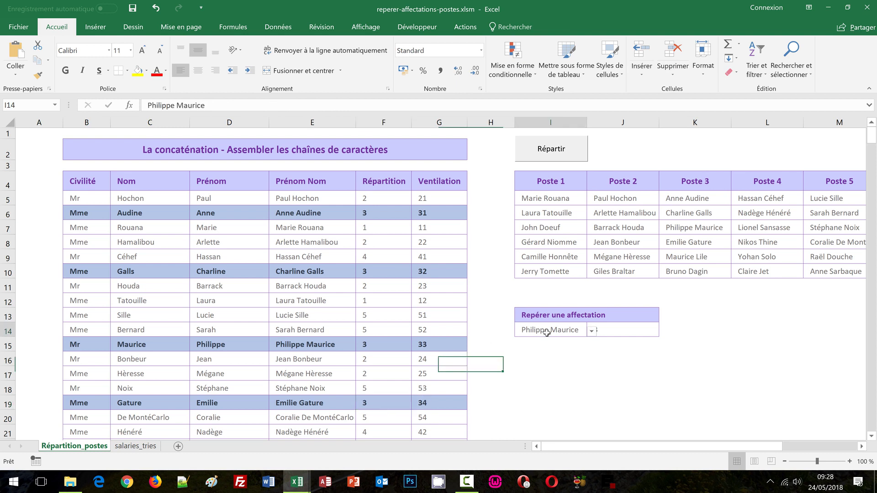
{"action": "left_click", "coordinate": [591, 330]}
{"action": "left_click", "coordinate": [591, 353]}
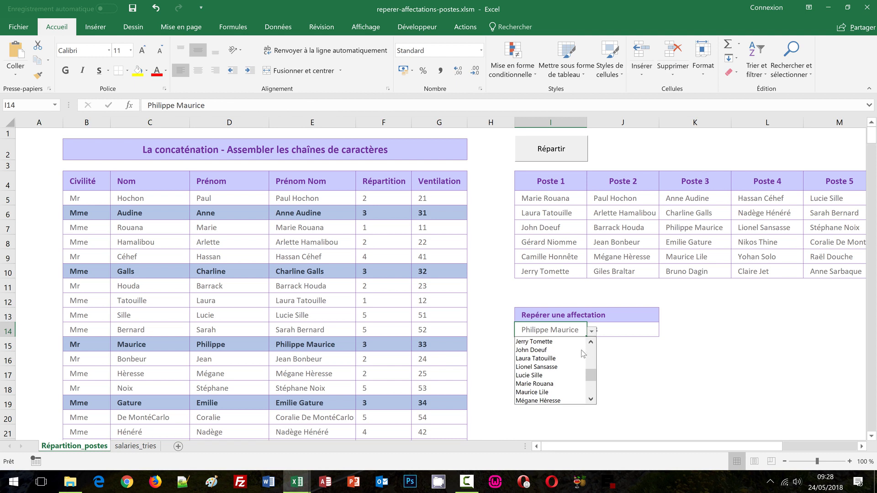
{"action": "left_click", "coordinate": [539, 342]}
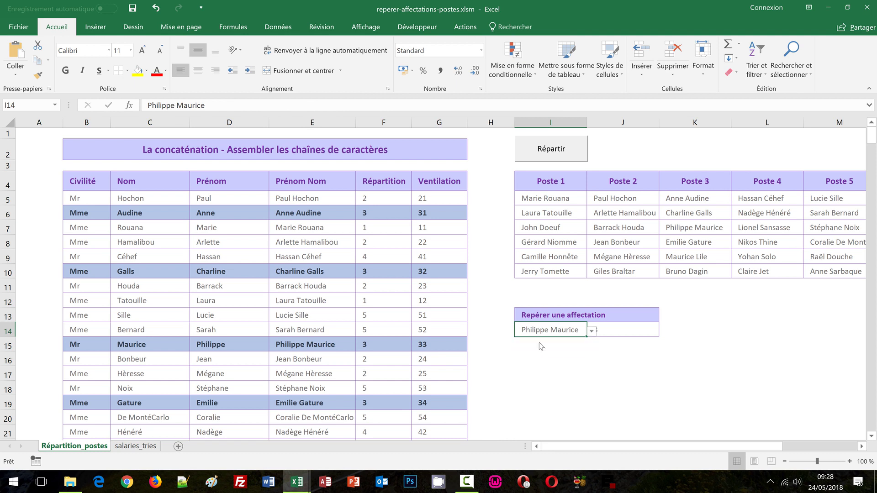
{"action": "left_click", "coordinate": [555, 369]}
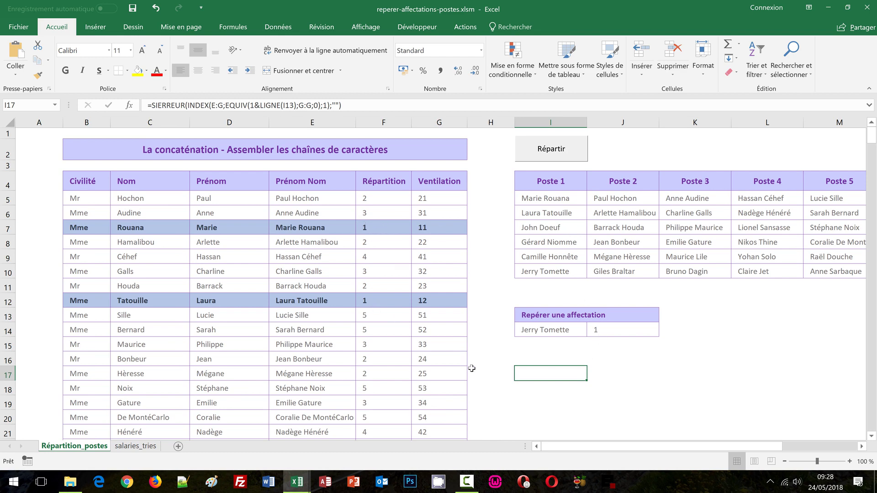
{"action": "scroll", "coordinate": [472, 368], "scroll_direction": "down", "scroll_amount": 5}
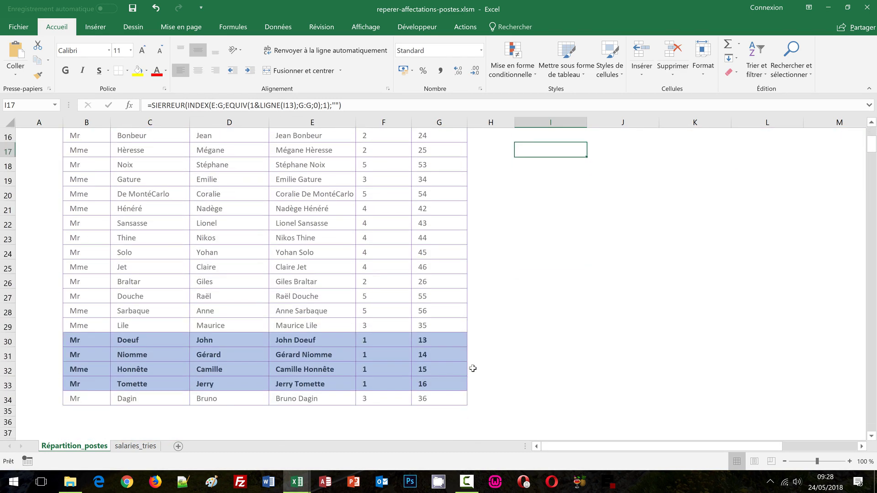
{"action": "scroll", "coordinate": [473, 369], "scroll_direction": "up", "scroll_amount": 5}
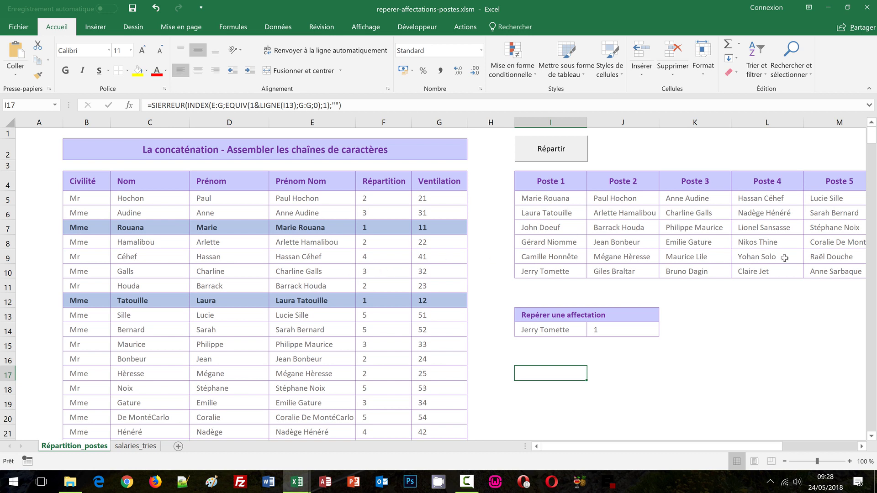
Create an "Égal à" highlighting rule on the post table I5:M10 that compares the cells with =$I$14
{"action": "left_click", "coordinate": [567, 327]}
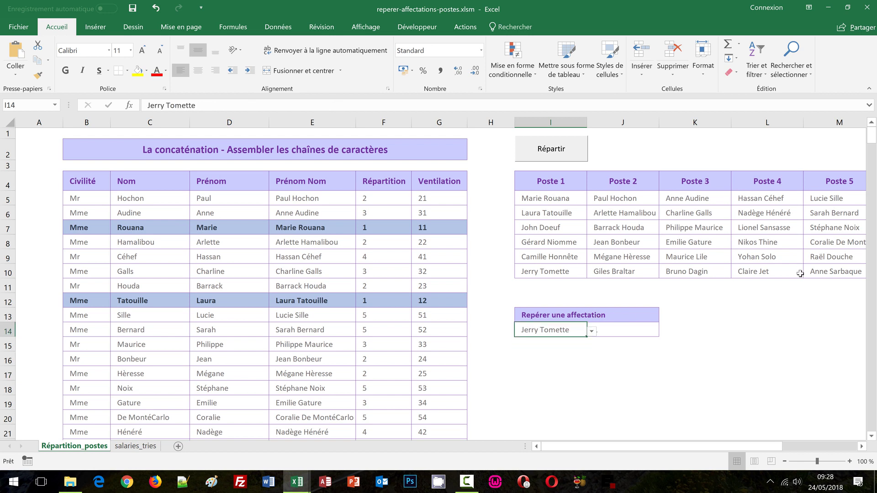
{"action": "left_click", "coordinate": [569, 198]}
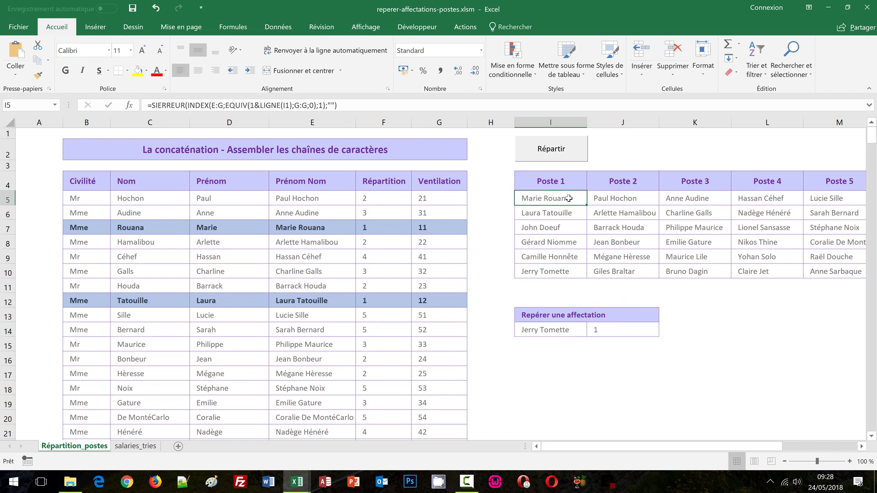
{"action": "left_click_drag", "start_coordinate": [568, 198], "coordinate": [829, 275]}
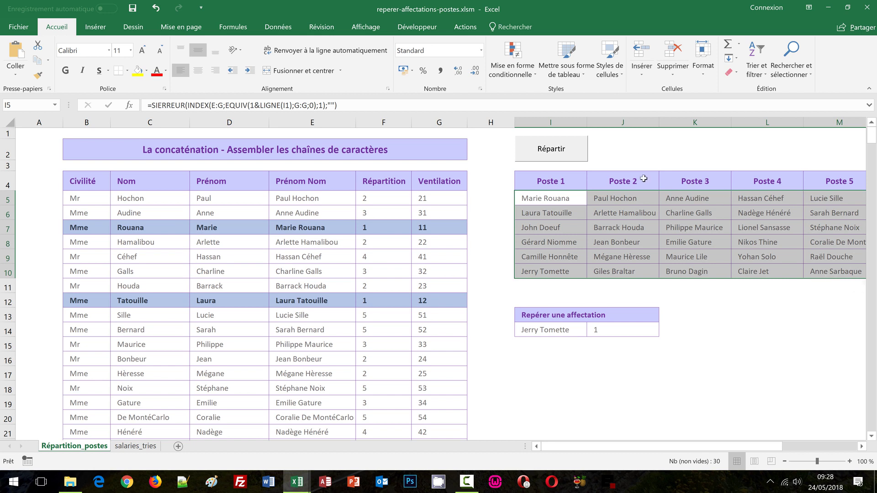
{"action": "left_click", "coordinate": [522, 76]}
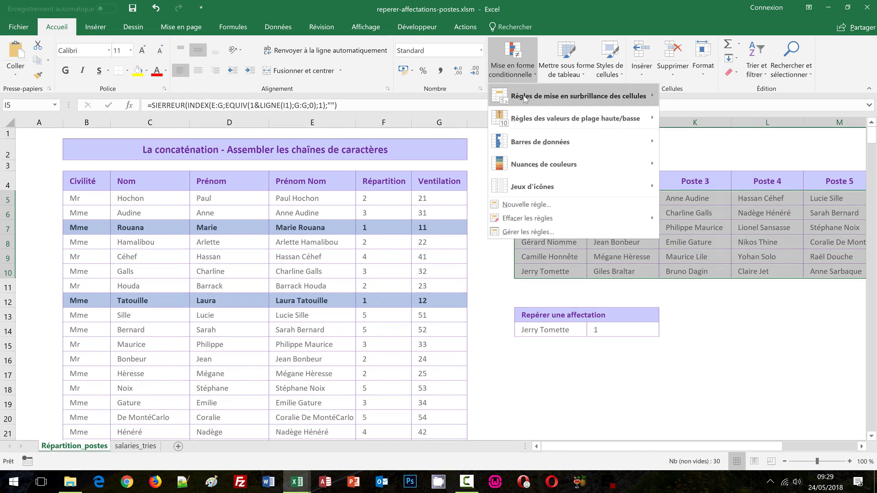
{"action": "mouse_move", "coordinate": [525, 98]}
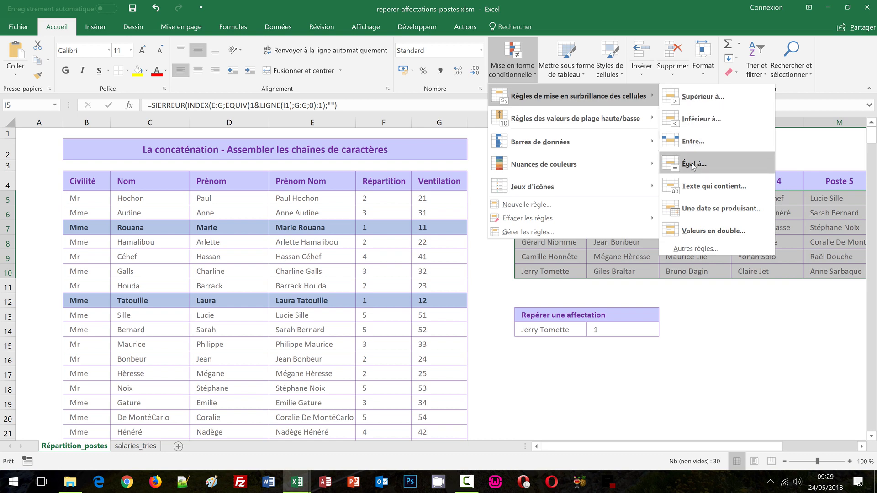
{"action": "left_click", "coordinate": [693, 165]}
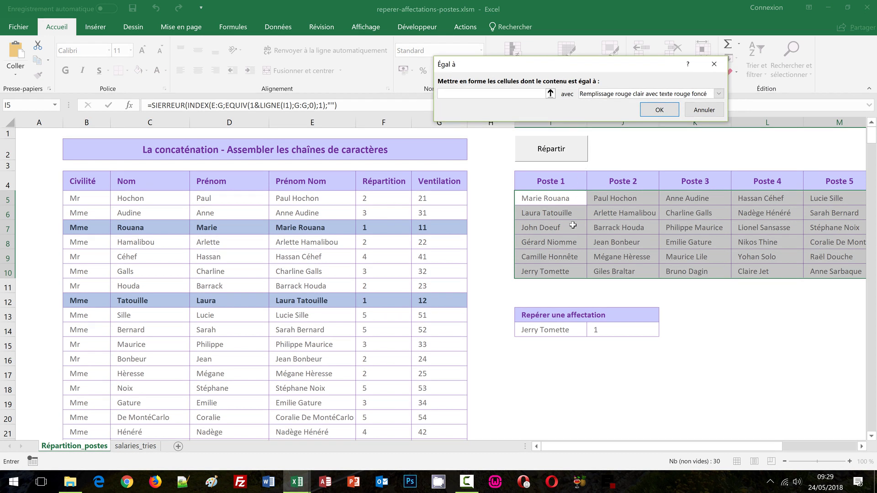
{"action": "left_click", "coordinate": [552, 333]}
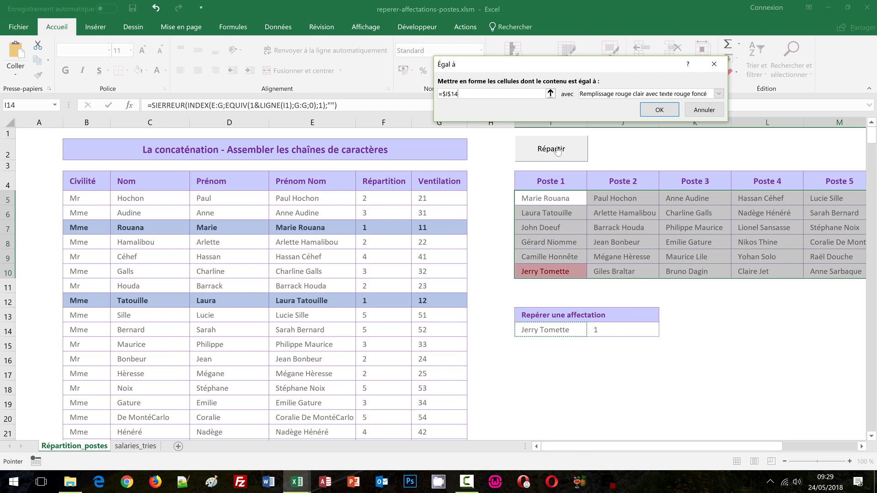
Choose a custom format (Format personnalisé) for the rule and give it a light green background fill
{"action": "left_click", "coordinate": [719, 94]}
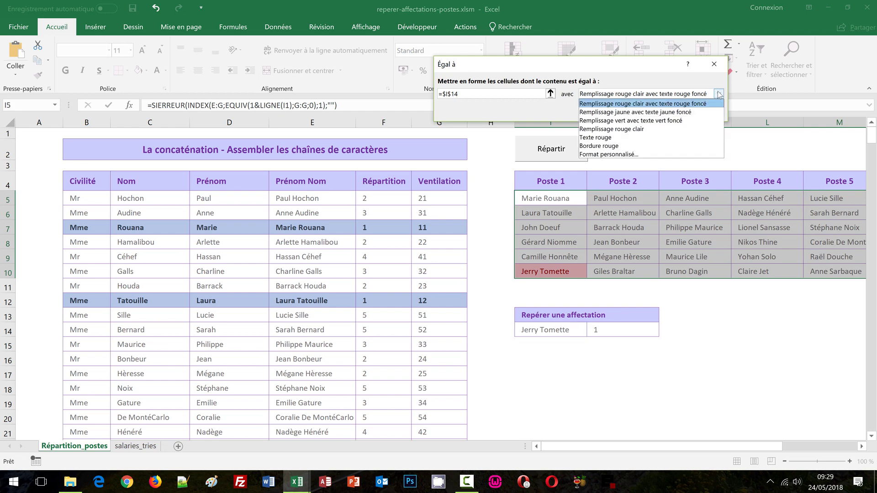
{"action": "left_click", "coordinate": [629, 154]}
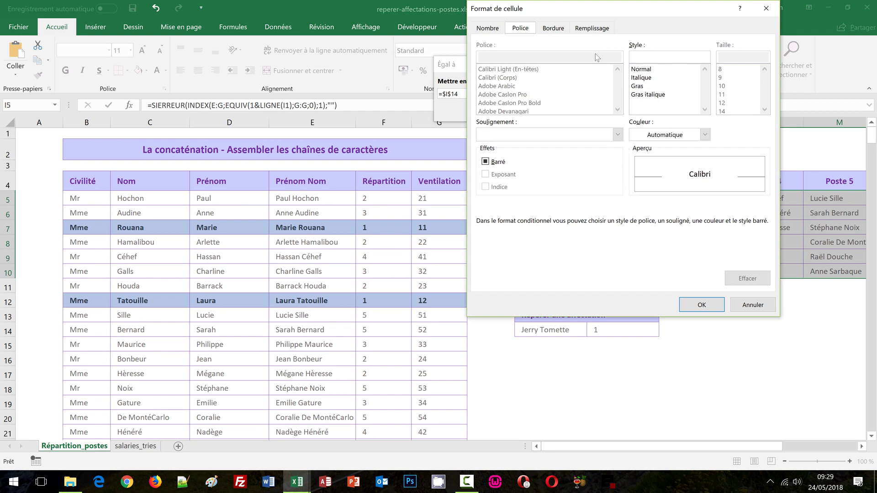
{"action": "left_click", "coordinate": [595, 33]}
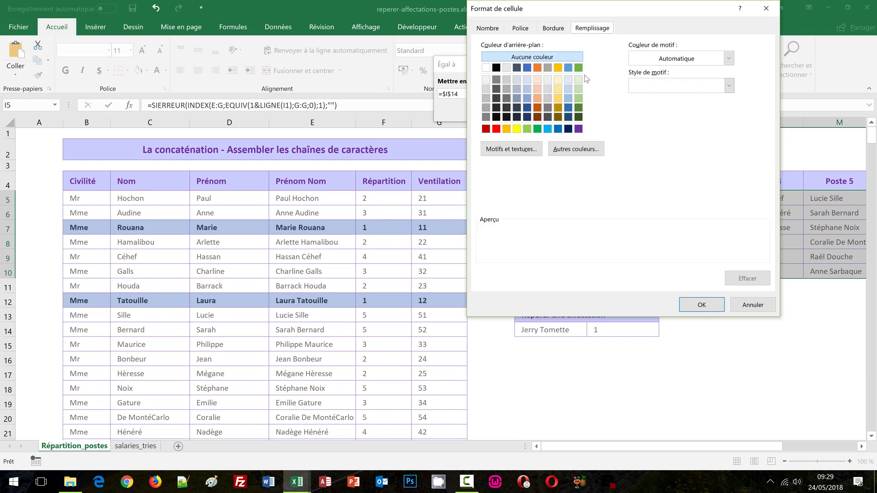
{"action": "left_click", "coordinate": [579, 92]}
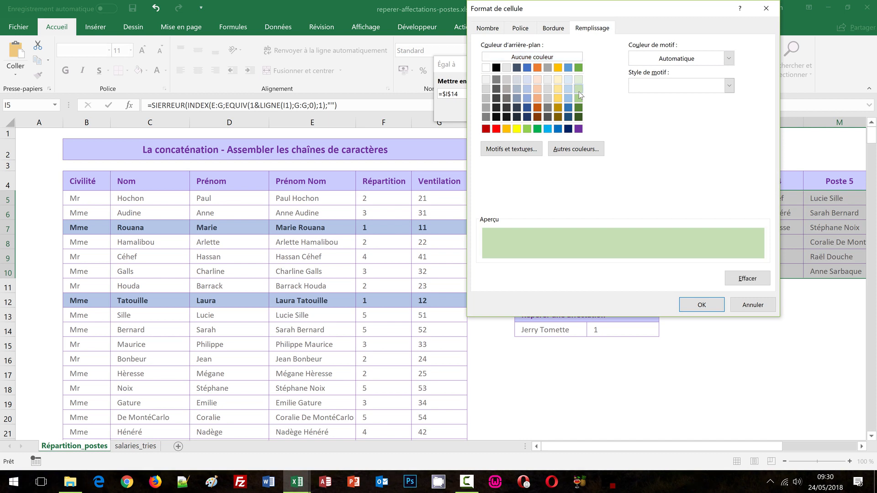
Set the rule's font to purple and bold (Gras), apply the rule to the post table and deselect the range
{"action": "left_click", "coordinate": [522, 29]}
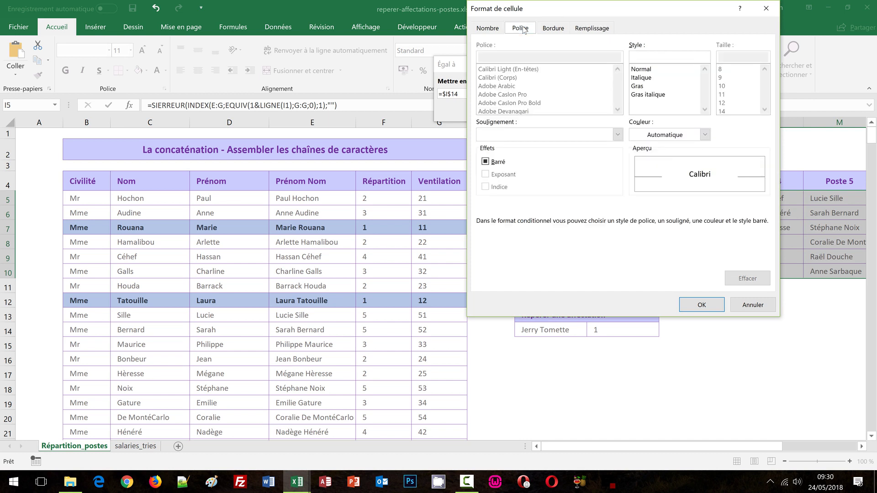
{"action": "left_click", "coordinate": [704, 135]}
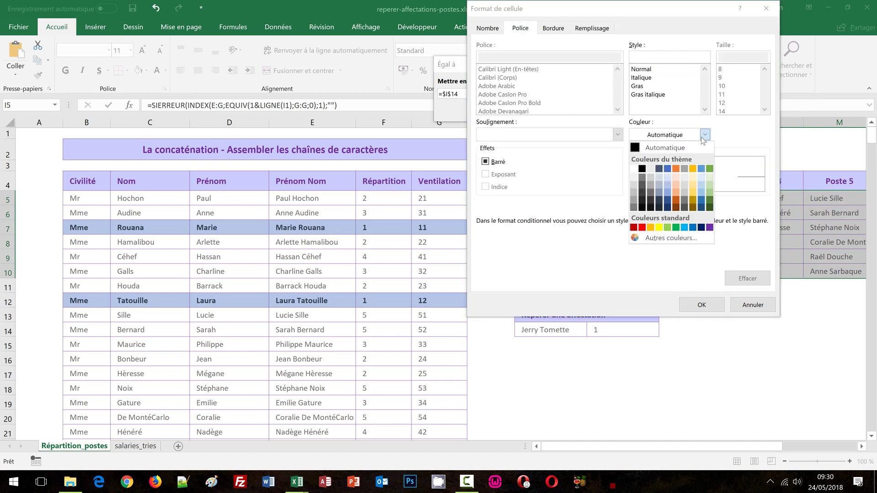
{"action": "left_click", "coordinate": [712, 227]}
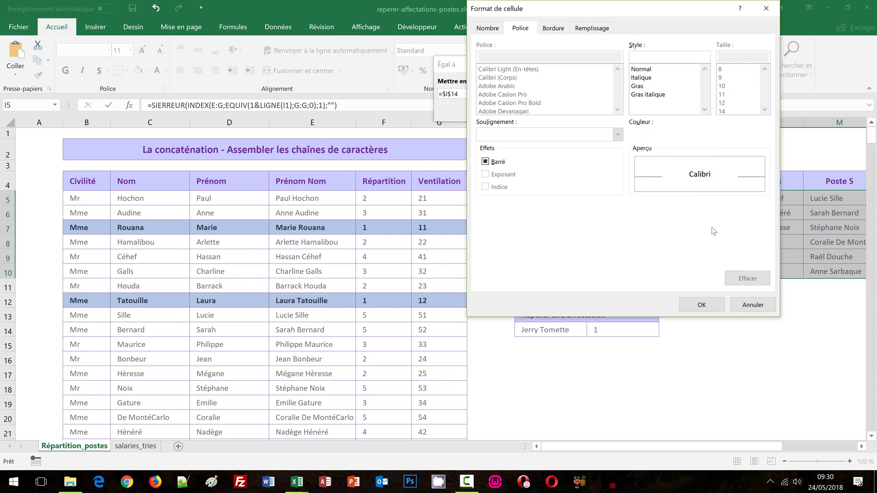
{"action": "left_click", "coordinate": [637, 86]}
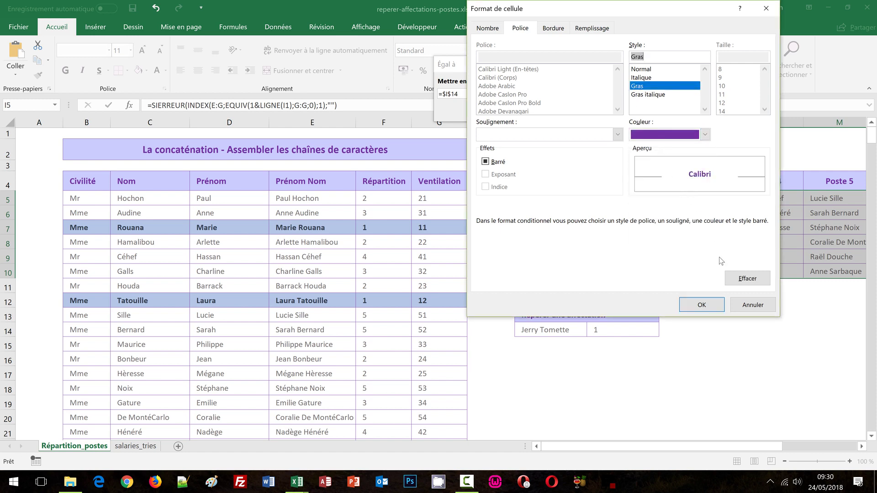
{"action": "left_click", "coordinate": [710, 304]}
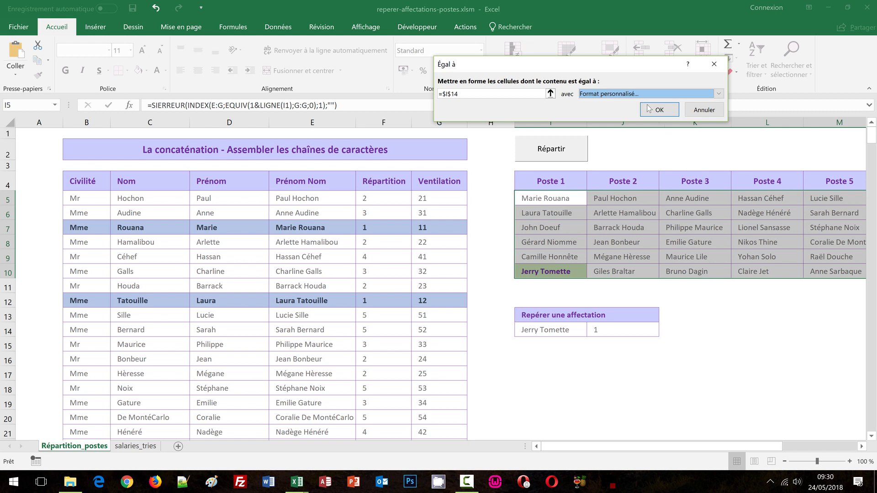
{"action": "left_click", "coordinate": [658, 111]}
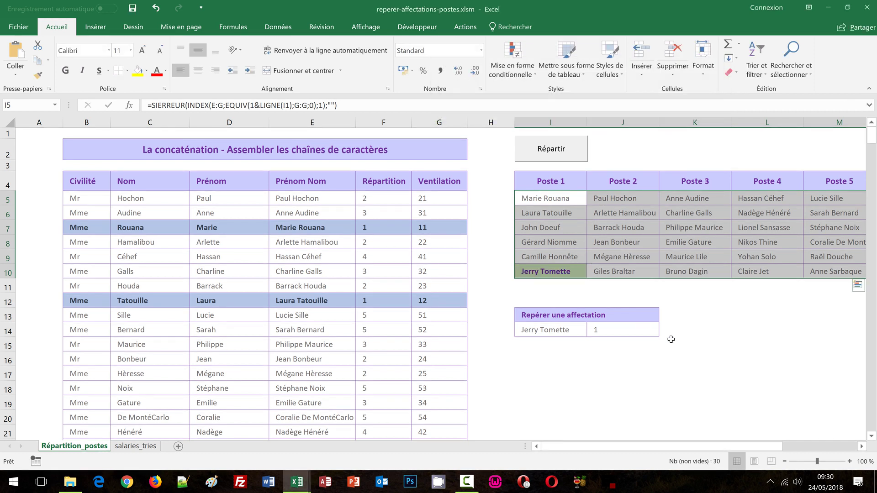
{"action": "left_click", "coordinate": [702, 341]}
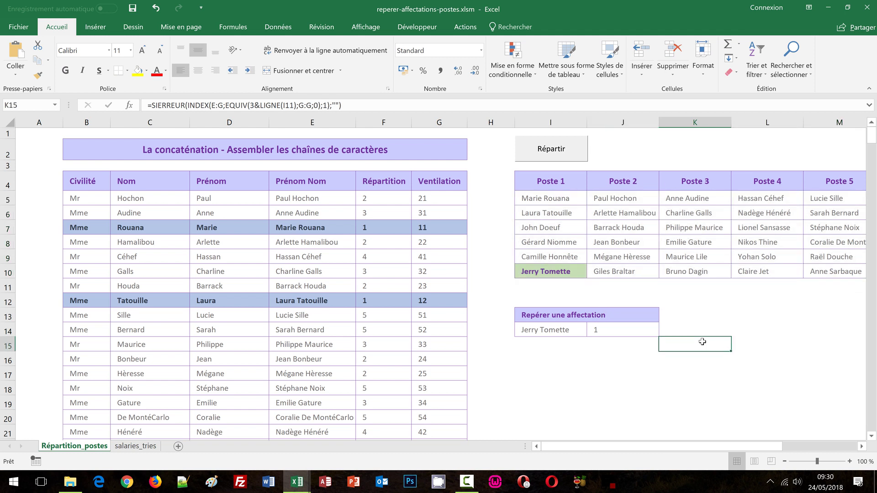
Choose the employee listed in M6 as the value of I14 to test both highlighting rules
{"action": "left_click", "coordinate": [584, 329]}
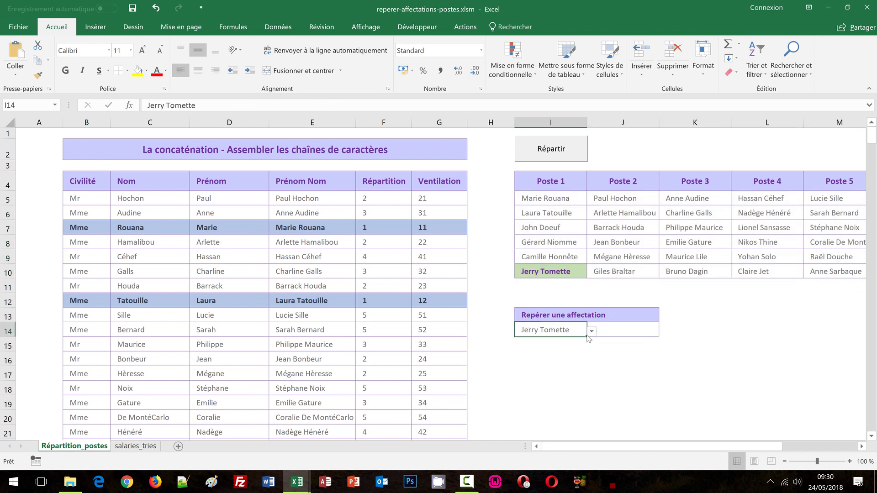
{"action": "left_click", "coordinate": [591, 334]}
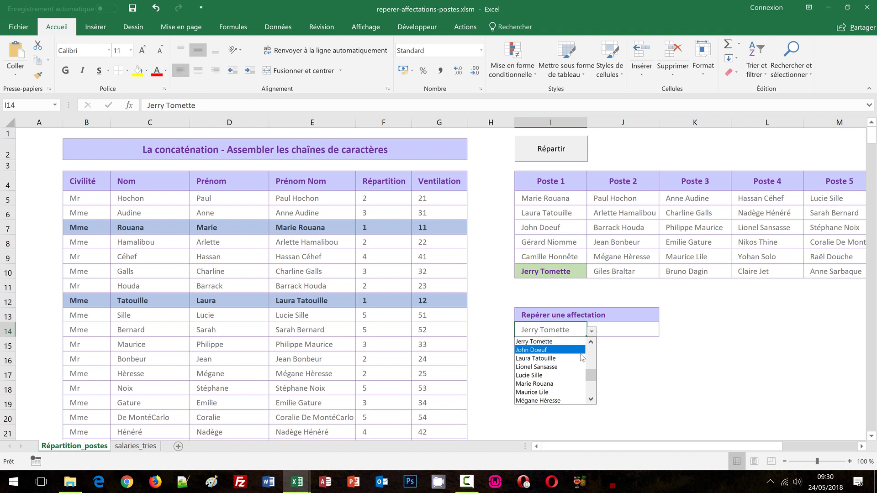
{"action": "left_click", "coordinate": [594, 387]}
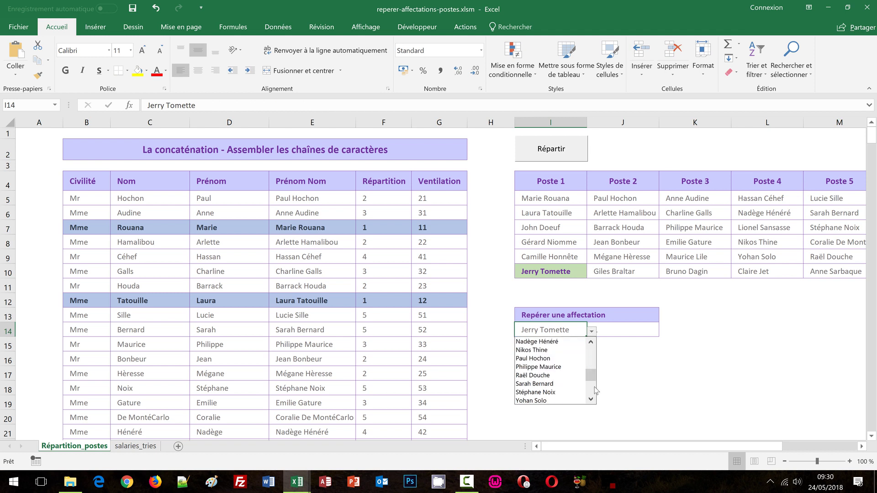
{"action": "left_click", "coordinate": [546, 385]}
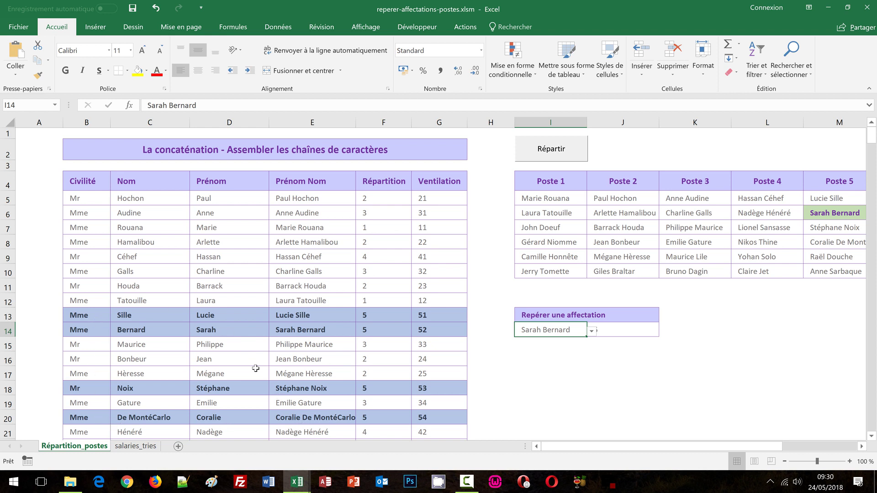
Start a new conditional formatting rule that uses a formula (Utiliser une formule) for the employee table B5:G34
{"action": "left_click", "coordinate": [92, 201]}
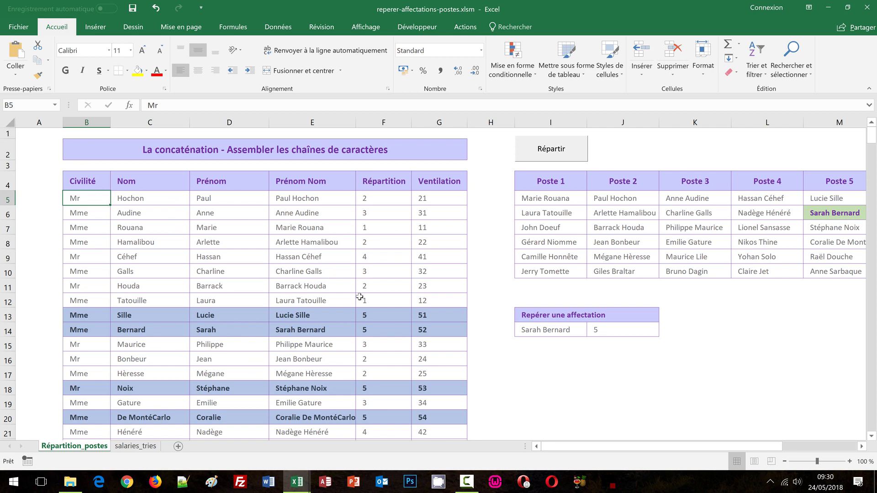
{"action": "scroll", "coordinate": [361, 301], "scroll_direction": "down", "scroll_amount": 3}
{"action": "scroll", "coordinate": [361, 302], "scroll_direction": "down", "scroll_amount": 3}
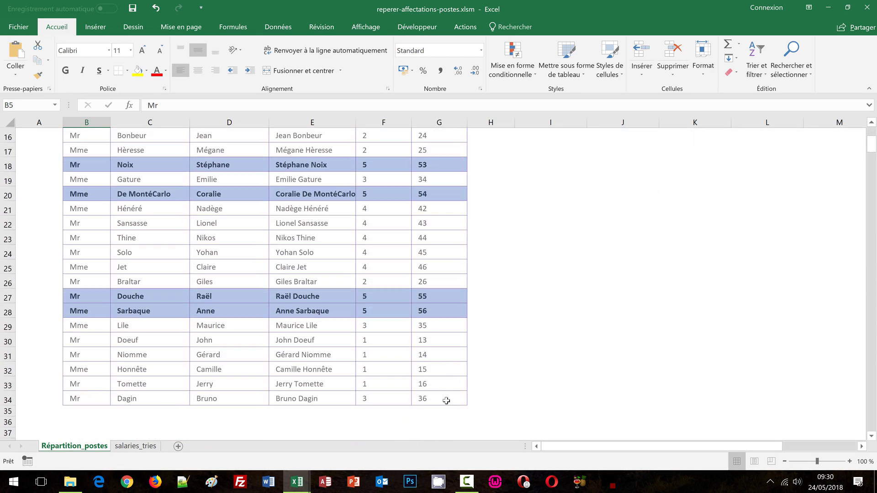
{"action": "left_click", "coordinate": [446, 401], "text": "shift"}
{"action": "scroll", "coordinate": [518, 381], "scroll_direction": "up", "scroll_amount": 3}
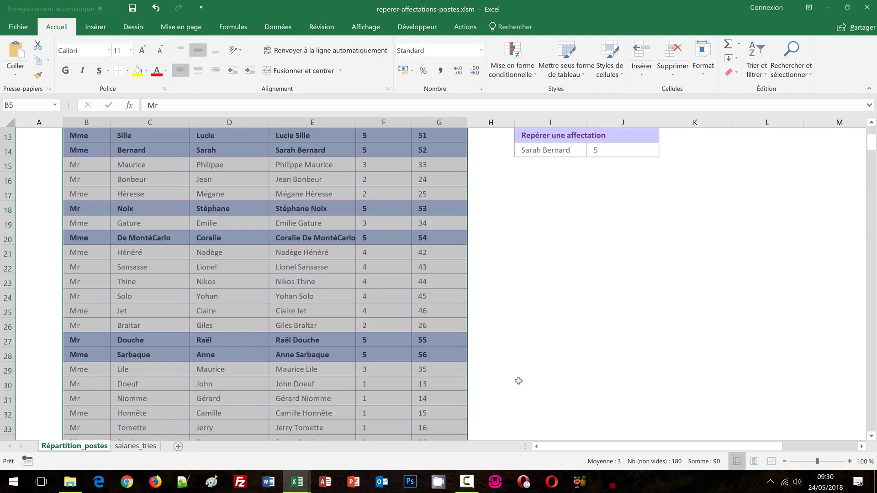
{"action": "scroll", "coordinate": [521, 383], "scroll_direction": "up", "scroll_amount": 2}
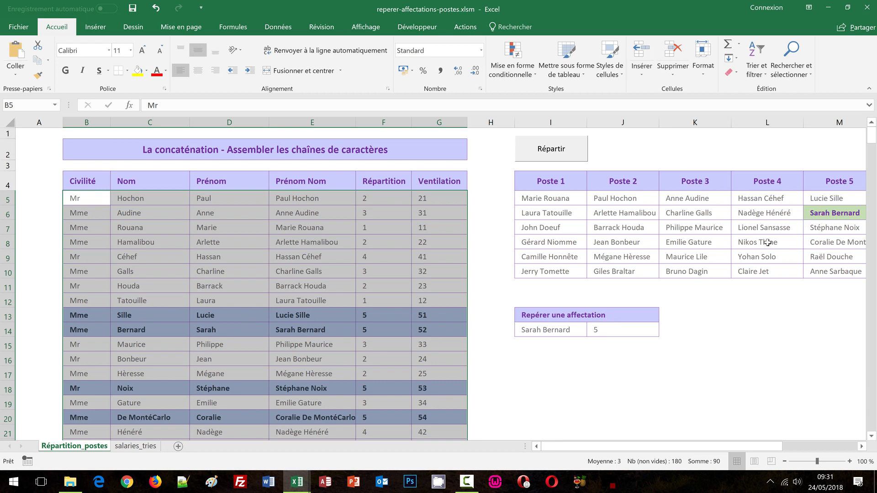
{"action": "left_click", "coordinate": [531, 82]}
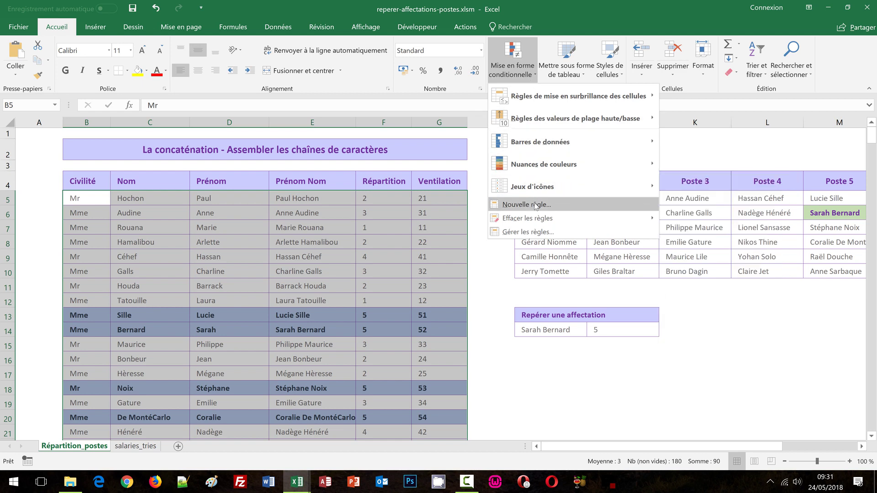
{"action": "left_click", "coordinate": [526, 204]}
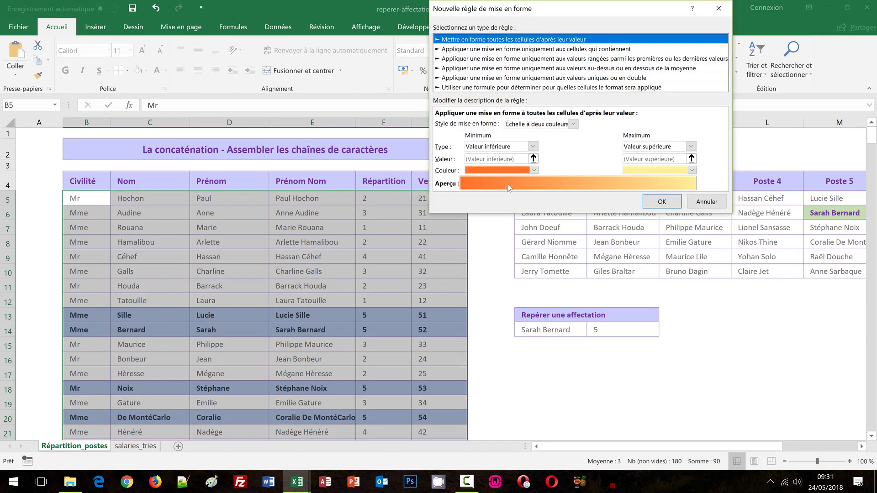
{"action": "left_click", "coordinate": [455, 87]}
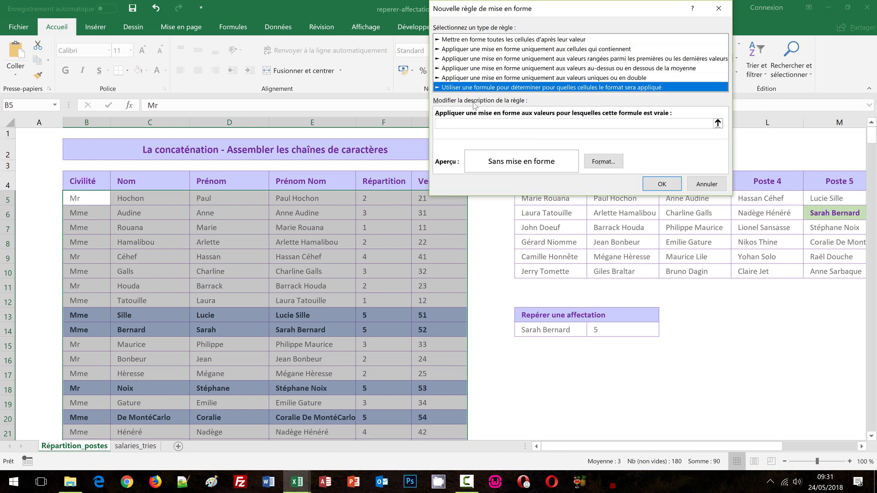
Set the rule's formula to =$E5=$I$14, comparing each row's full name with the employee chosen in I14
{"action": "left_click", "coordinate": [457, 124]}
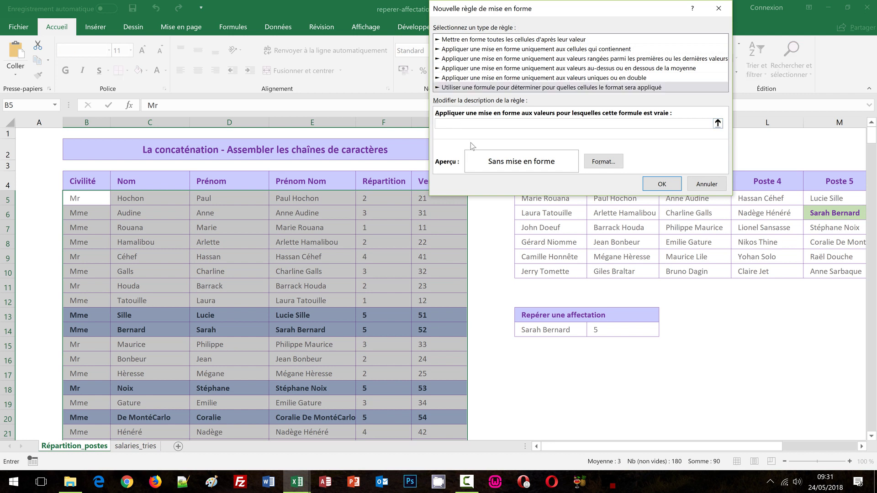
{"action": "type", "text": "="}
{"action": "left_click", "coordinate": [292, 198]}
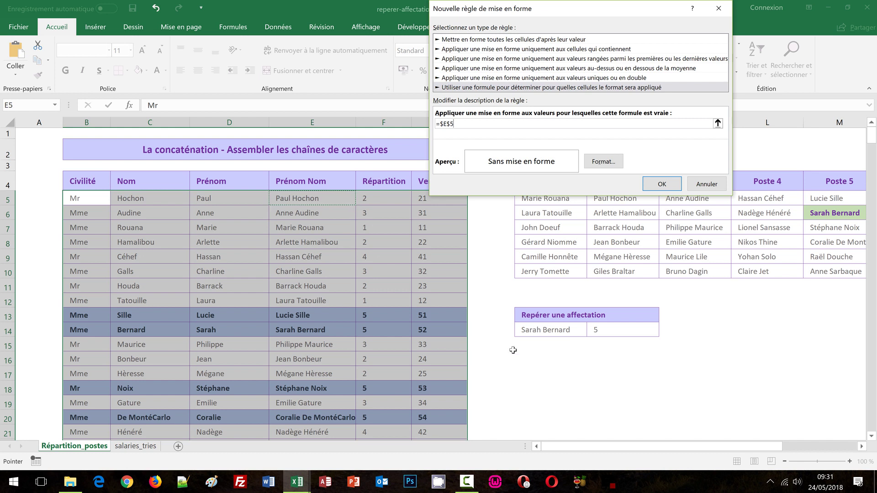
{"action": "key", "text": "F4"}
{"action": "key", "text": "F4"}
{"action": "type", "text": "="}
{"action": "left_click", "coordinate": [550, 333]}
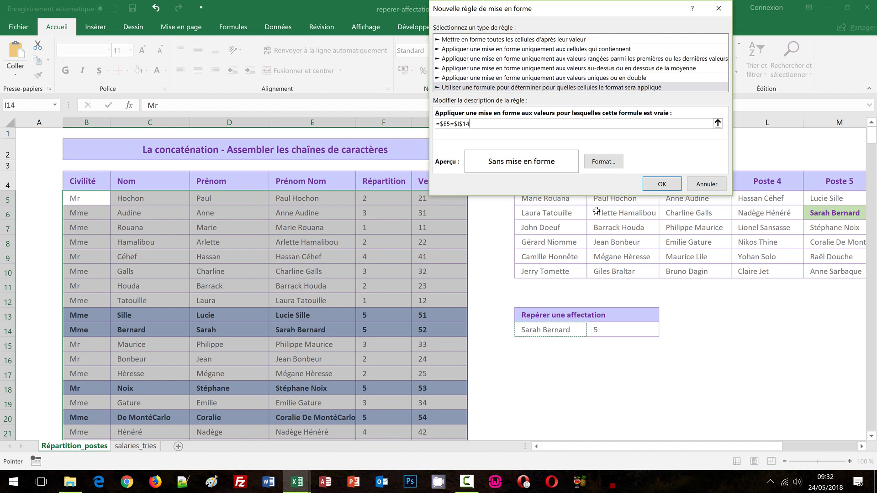
Open the rule's format settings and give it a light green background fill
{"action": "left_click", "coordinate": [609, 167]}
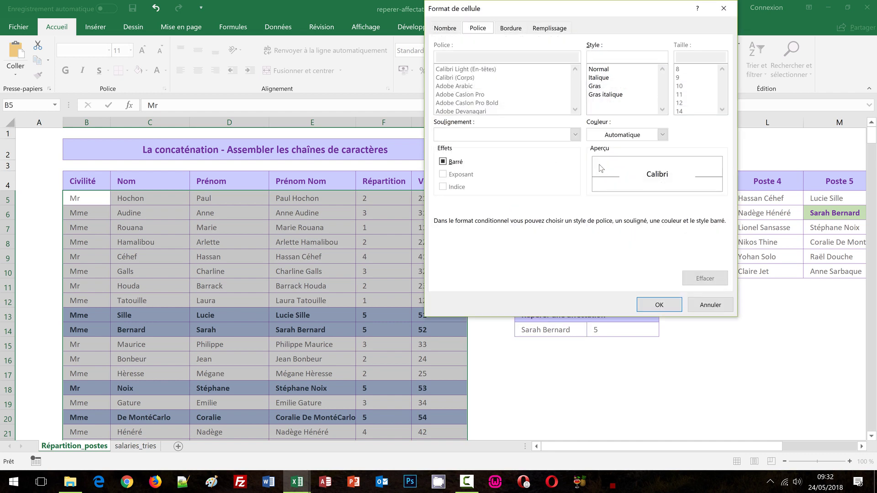
{"action": "left_click", "coordinate": [549, 29]}
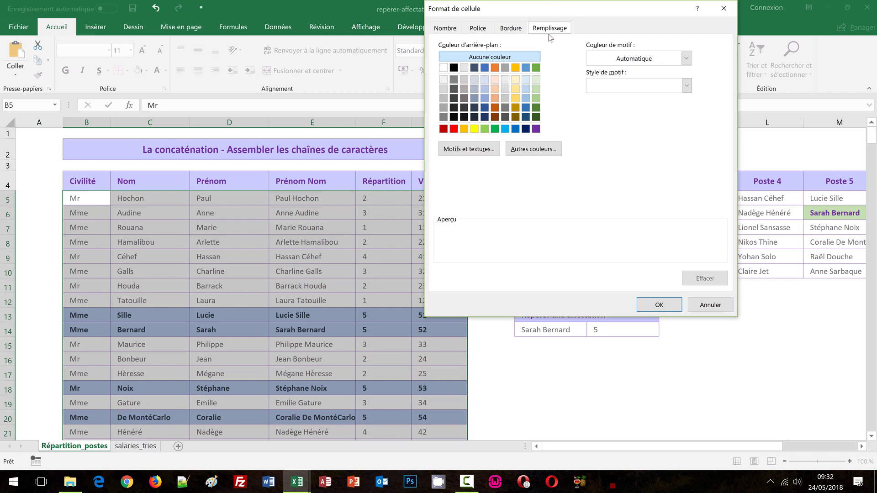
{"action": "left_click", "coordinate": [536, 89]}
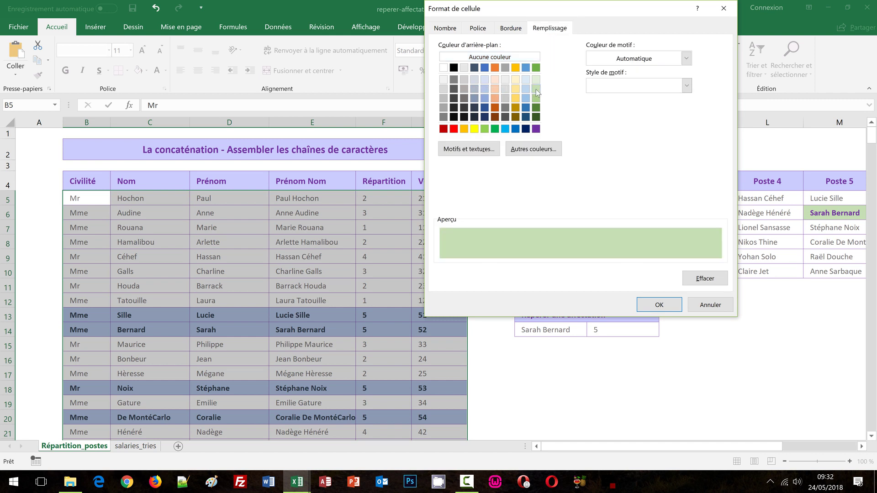
Set the rule's font to purple and bold (Gras), apply the rule to the employee table and deselect the range
{"action": "left_click", "coordinate": [477, 28]}
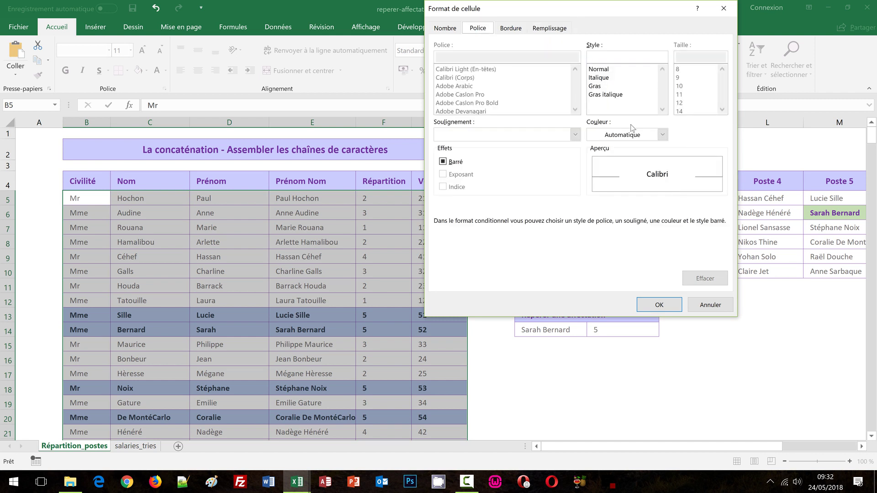
{"action": "left_click", "coordinate": [662, 135]}
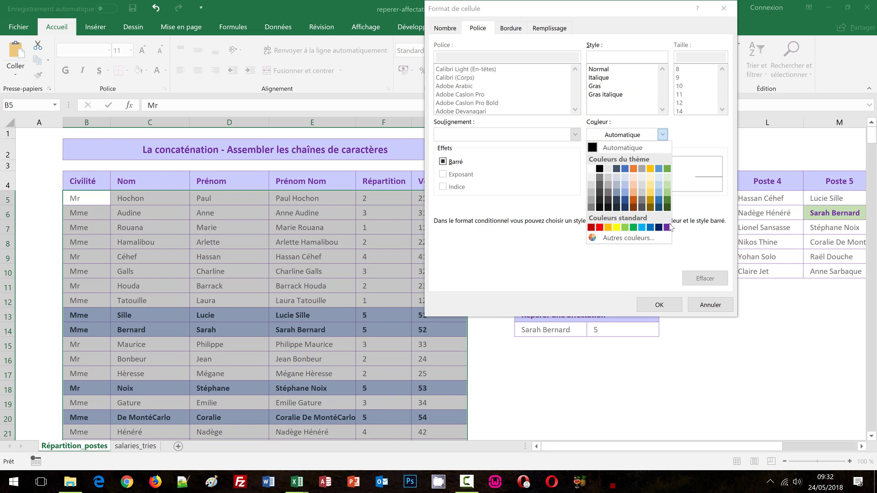
{"action": "left_click", "coordinate": [669, 227]}
{"action": "left_click", "coordinate": [599, 87]}
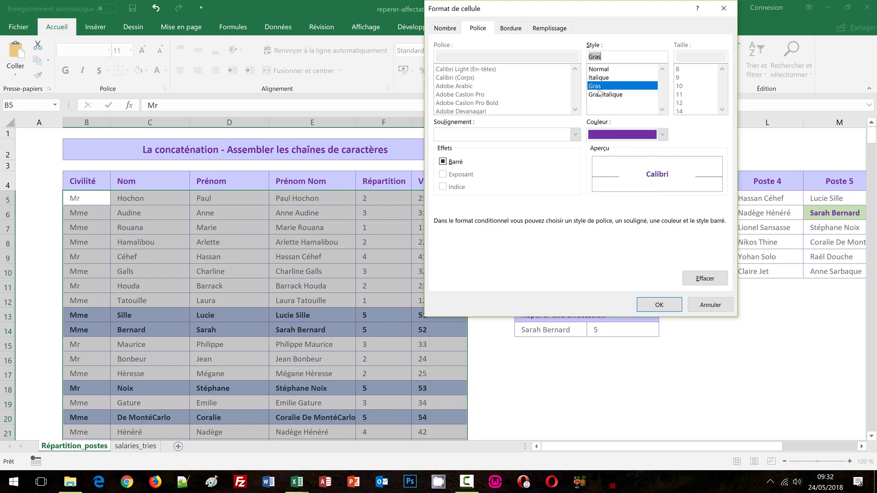
{"action": "left_click", "coordinate": [656, 302]}
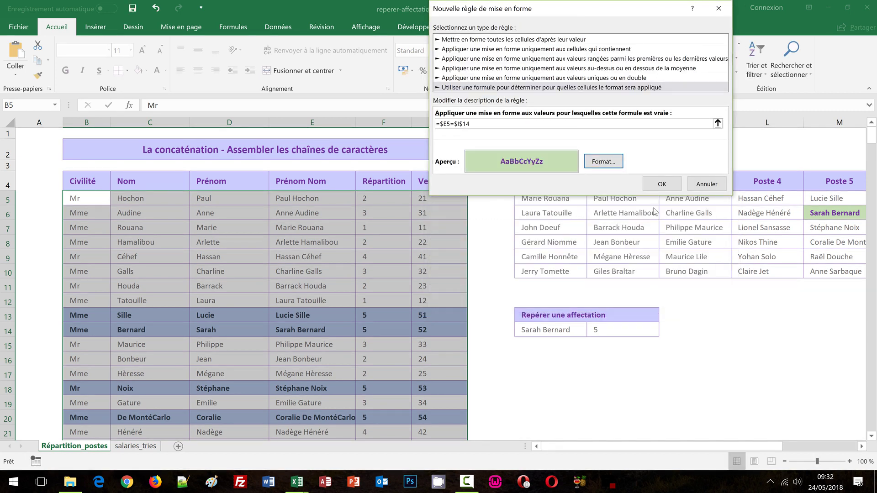
{"action": "left_click", "coordinate": [662, 184]}
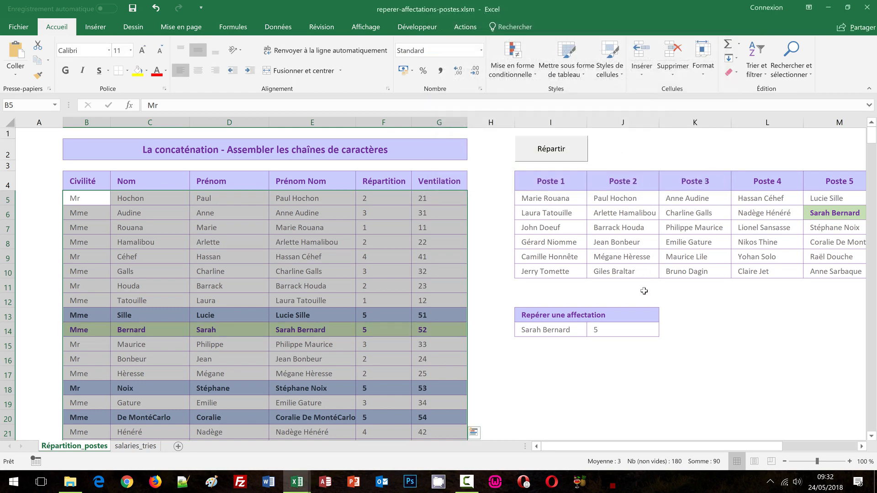
{"action": "left_click", "coordinate": [601, 376]}
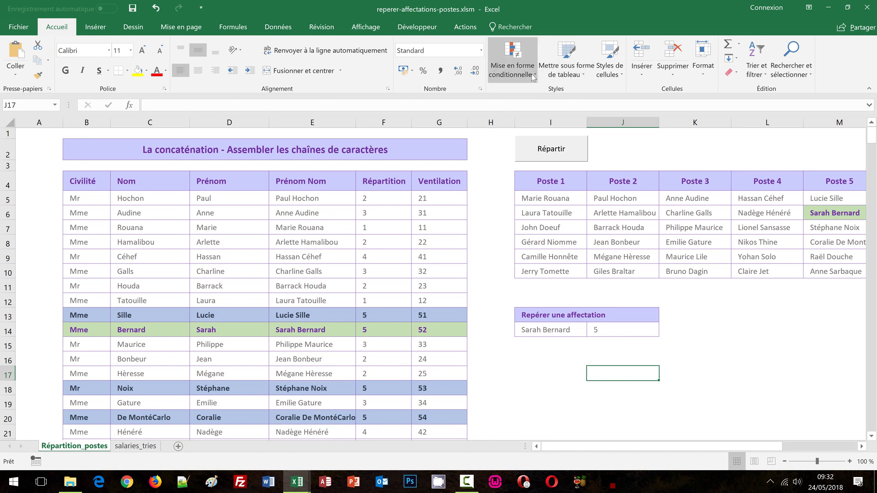
{"action": "left_click", "coordinate": [513, 64]}
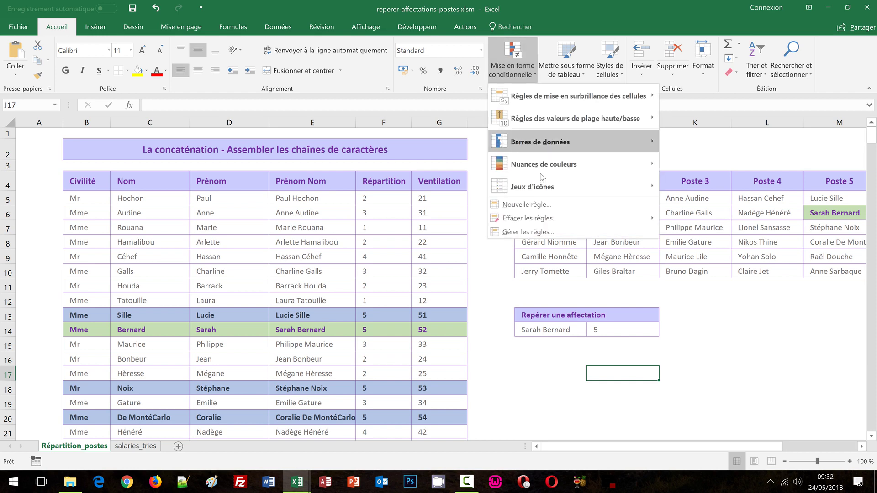
{"action": "left_click", "coordinate": [533, 232]}
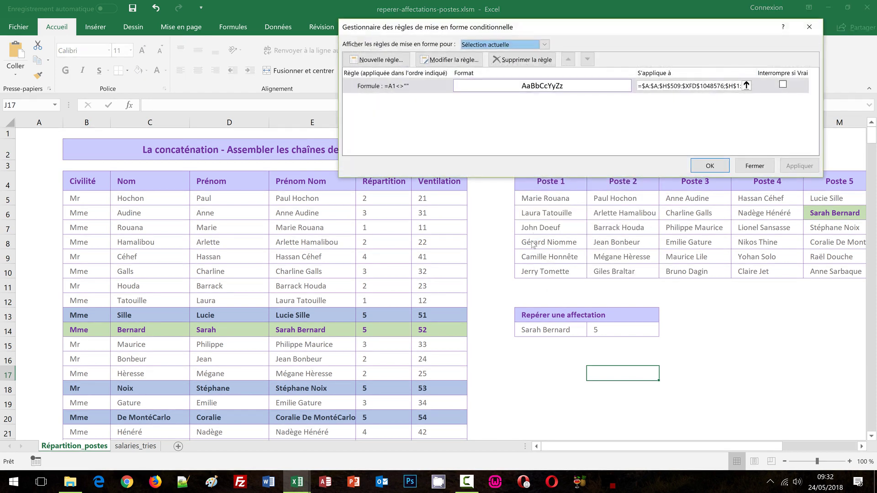
{"action": "left_click", "coordinate": [809, 27]}
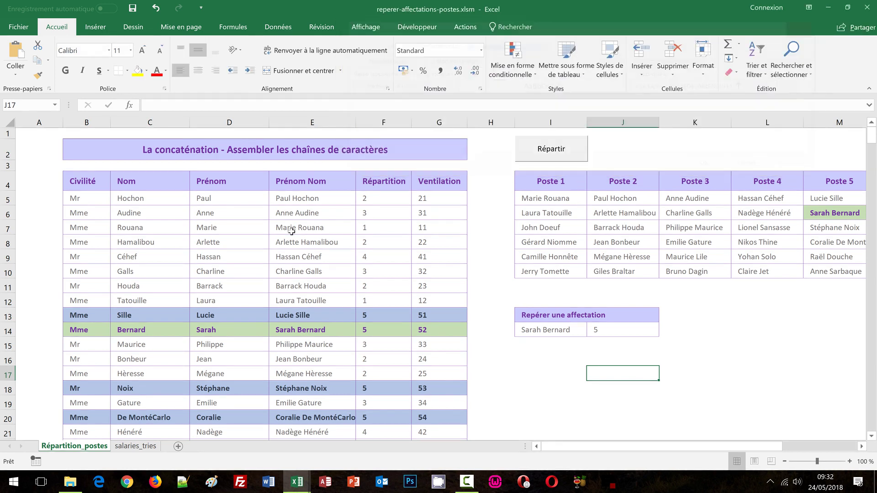
Review the order and ranges of the conditional formatting rules for B5:G34 in the rules manager, close it and deselect the table
{"action": "left_click", "coordinate": [87, 198]}
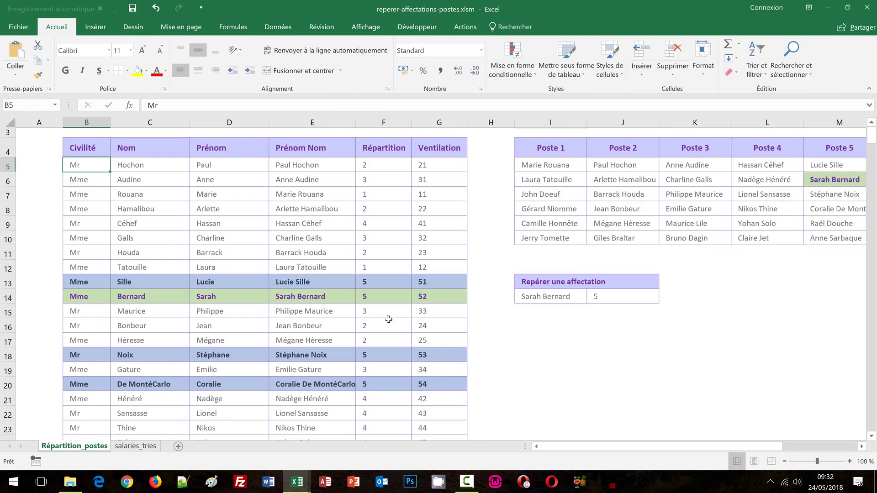
{"action": "scroll", "coordinate": [388, 319], "scroll_direction": "down", "scroll_amount": 5}
{"action": "scroll", "coordinate": [398, 334], "scroll_direction": "down", "scroll_amount": 1}
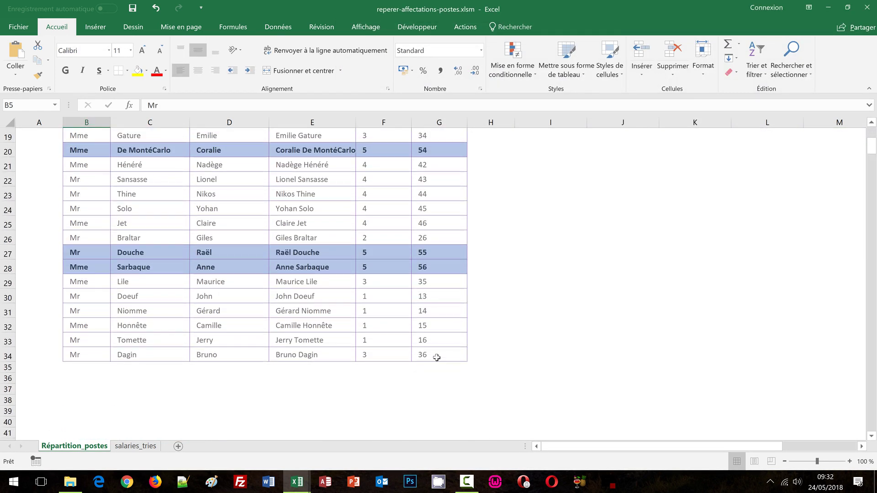
{"action": "left_click", "coordinate": [434, 357], "text": "shift"}
{"action": "scroll", "coordinate": [531, 324], "scroll_direction": "up", "scroll_amount": 6}
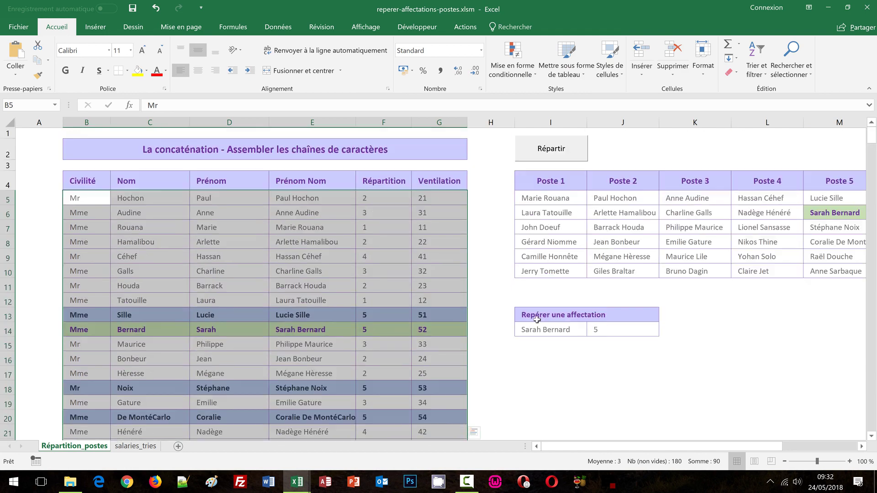
{"action": "left_click", "coordinate": [531, 82]}
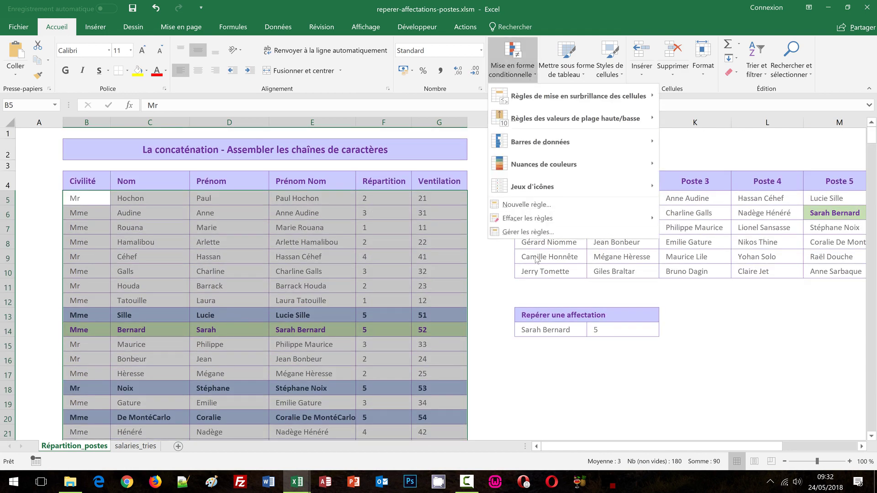
{"action": "left_click", "coordinate": [529, 233]}
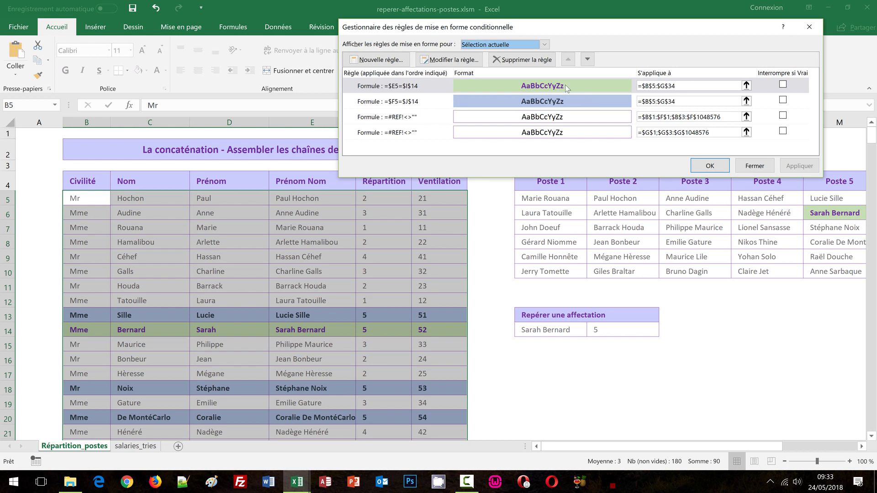
{"action": "left_click", "coordinate": [754, 166]}
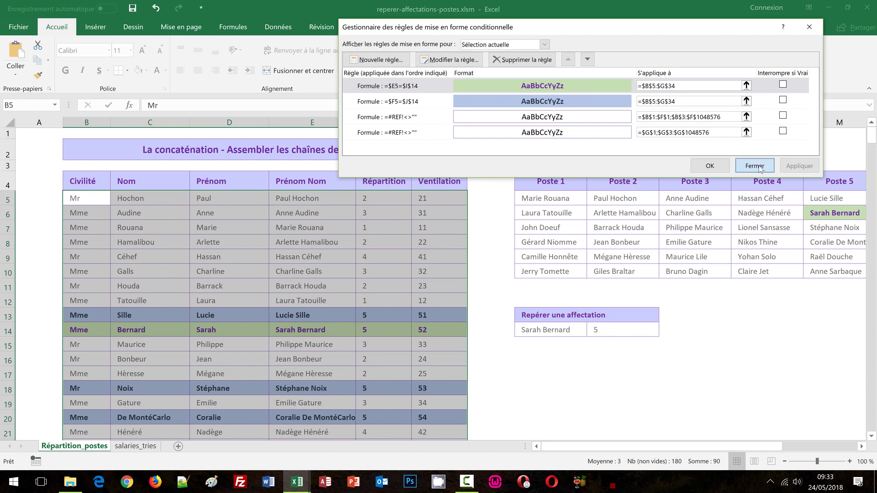
{"action": "left_click", "coordinate": [588, 372]}
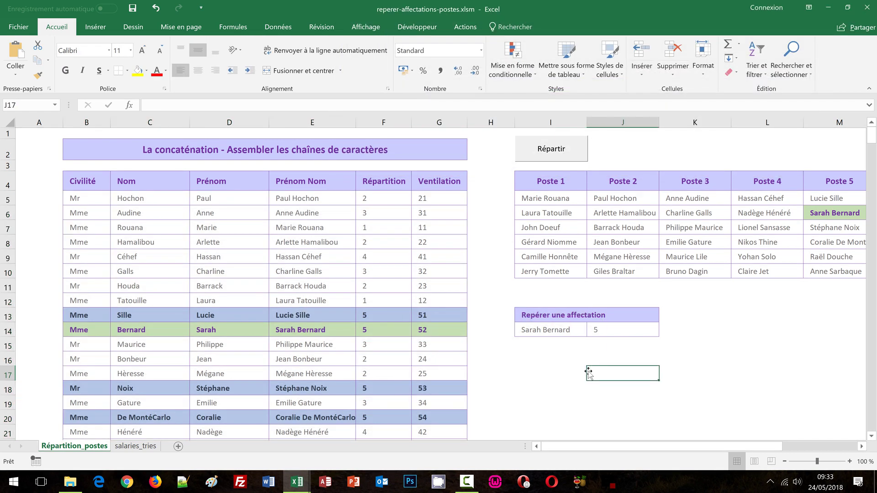
Choose the employee listed in I7 as the value of I14 and check the highlighting through the whole employee table
{"action": "scroll", "coordinate": [69, 290], "scroll_direction": "down", "scroll_amount": 1}
{"action": "scroll", "coordinate": [132, 374], "scroll_direction": "up", "scroll_amount": 1}
{"action": "left_click", "coordinate": [560, 329]}
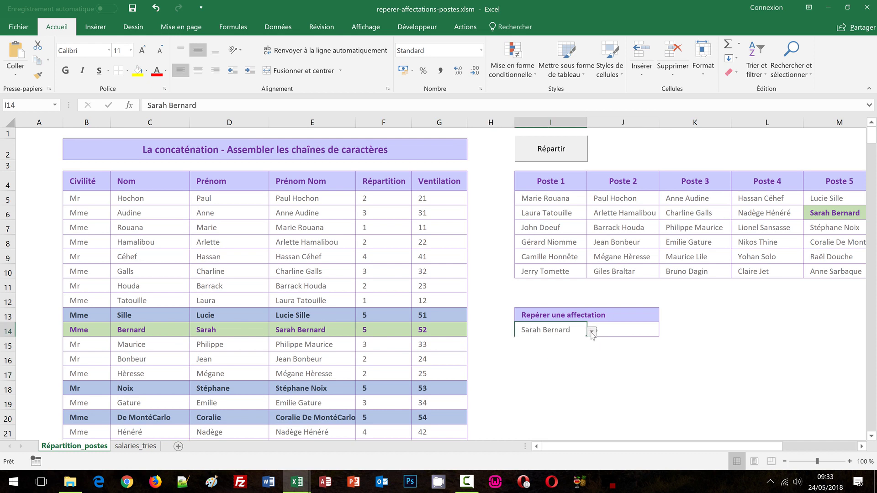
{"action": "left_click", "coordinate": [591, 330]}
{"action": "left_click", "coordinate": [592, 365]}
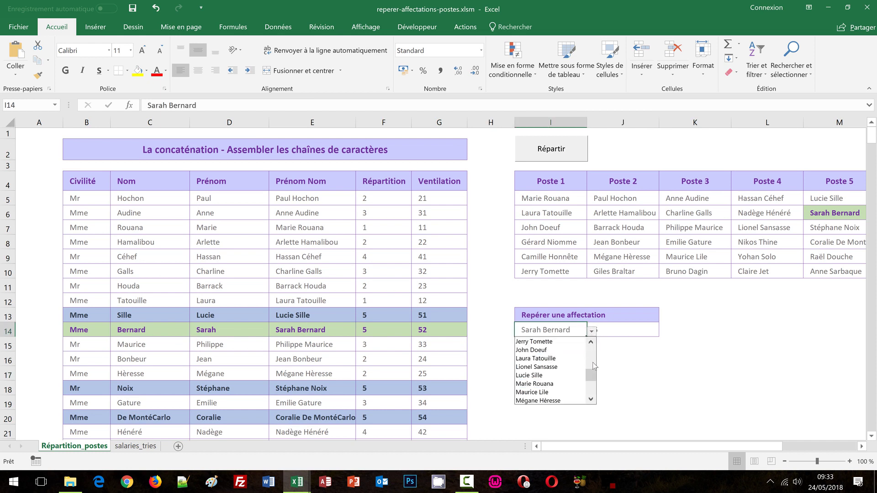
{"action": "left_click", "coordinate": [543, 351]}
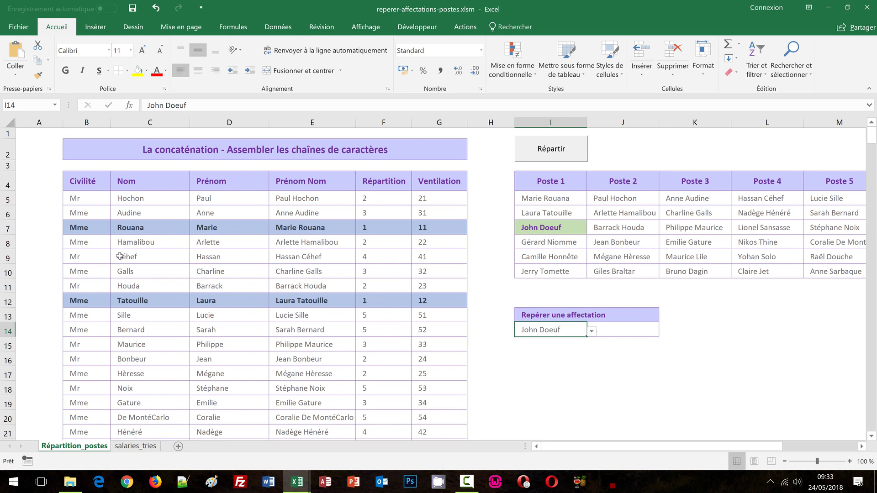
{"action": "scroll", "coordinate": [120, 257], "scroll_direction": "down", "scroll_amount": 1}
{"action": "scroll", "coordinate": [120, 257], "scroll_direction": "down", "scroll_amount": 4}
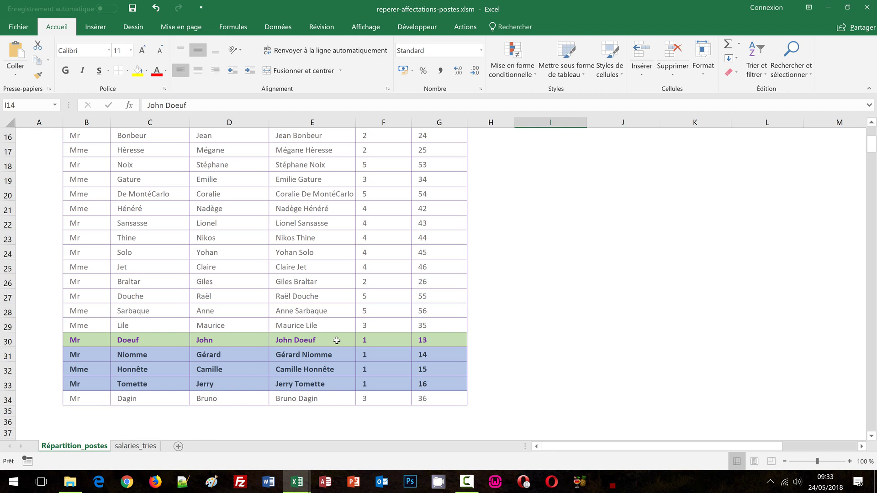
{"action": "scroll", "coordinate": [347, 339], "scroll_direction": "up", "scroll_amount": 4}
{"action": "scroll", "coordinate": [579, 400], "scroll_direction": "up", "scroll_amount": 1}
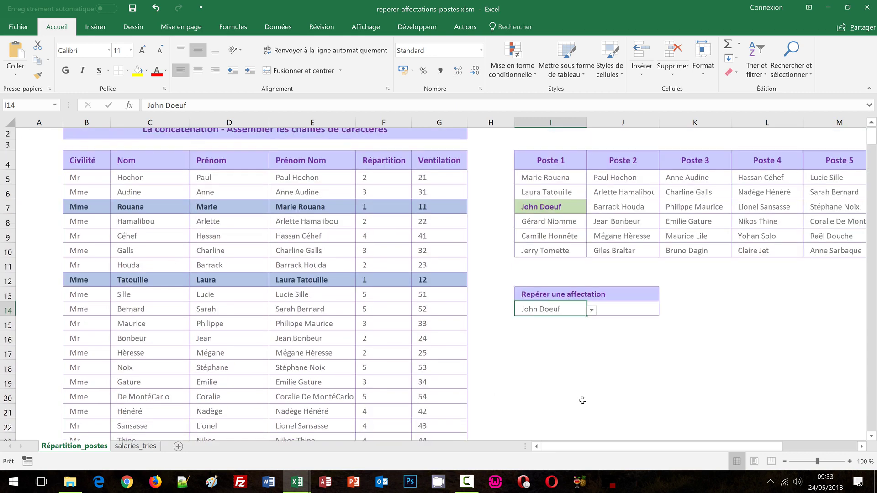
{"action": "left_click", "coordinate": [699, 286]}
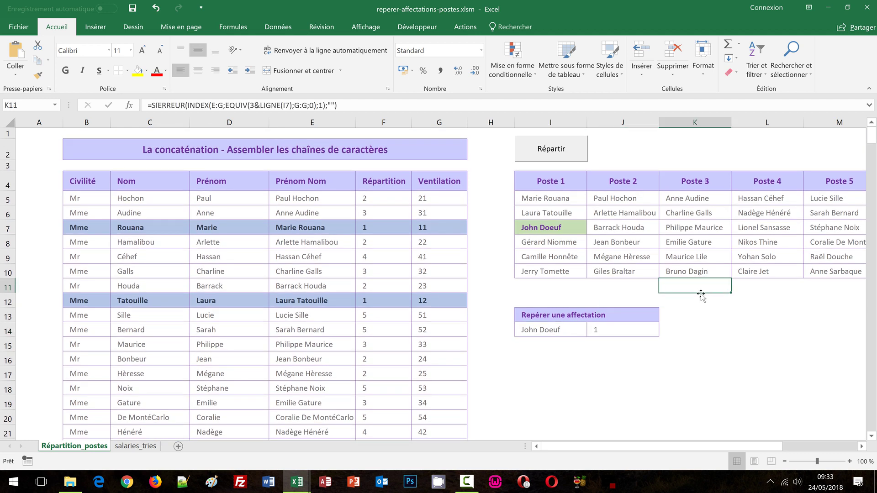